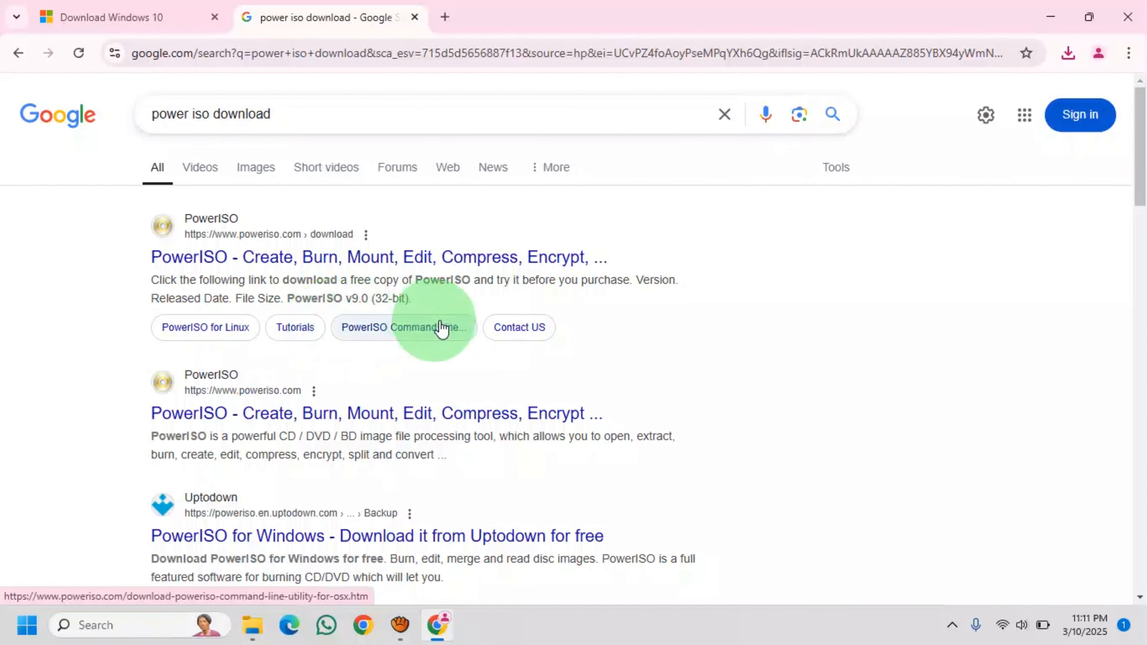
- Open PowerISO's official download page from the search results and download PowerISO v9.0 (64-bit)
click(251, 257)
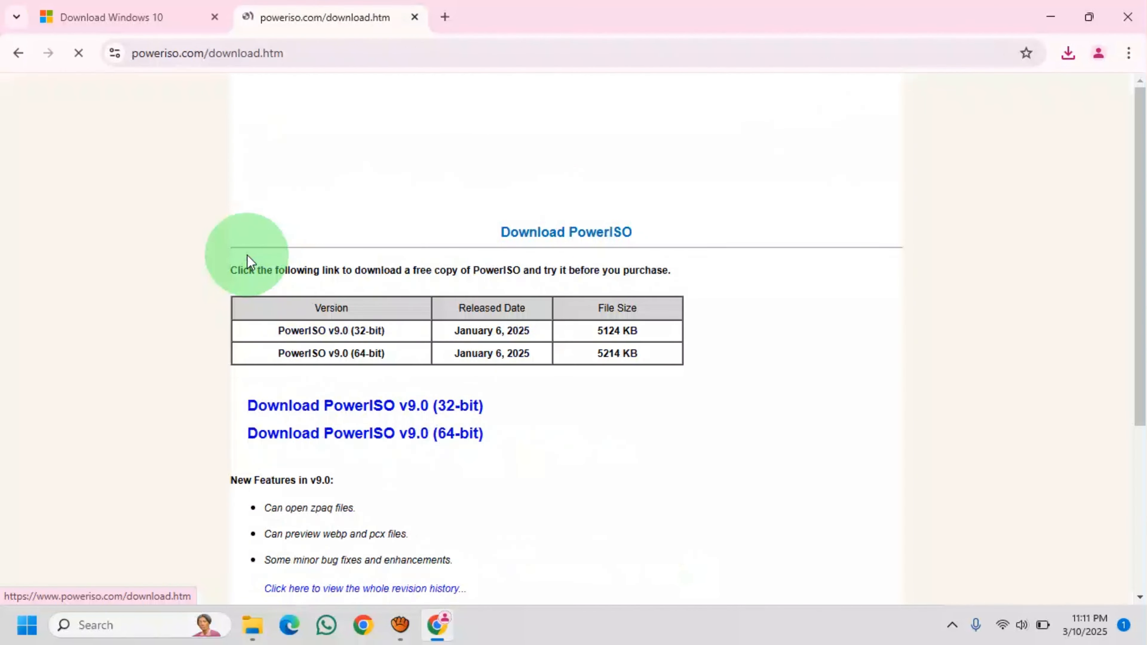
scroll(620, 352, down, 3)
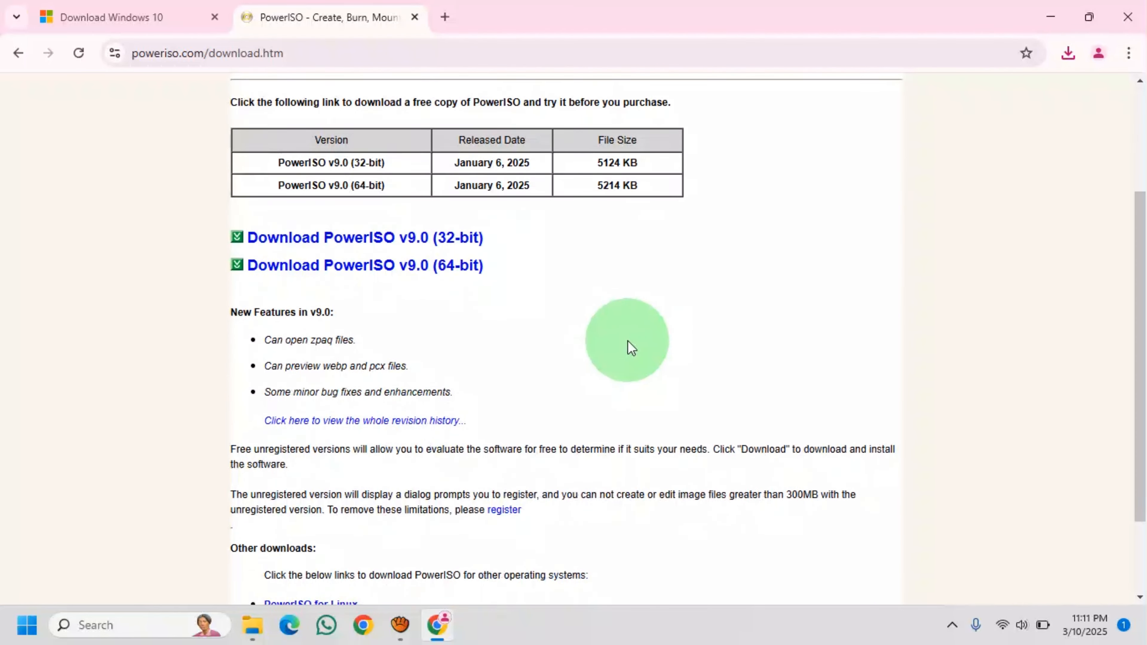
click(409, 270)
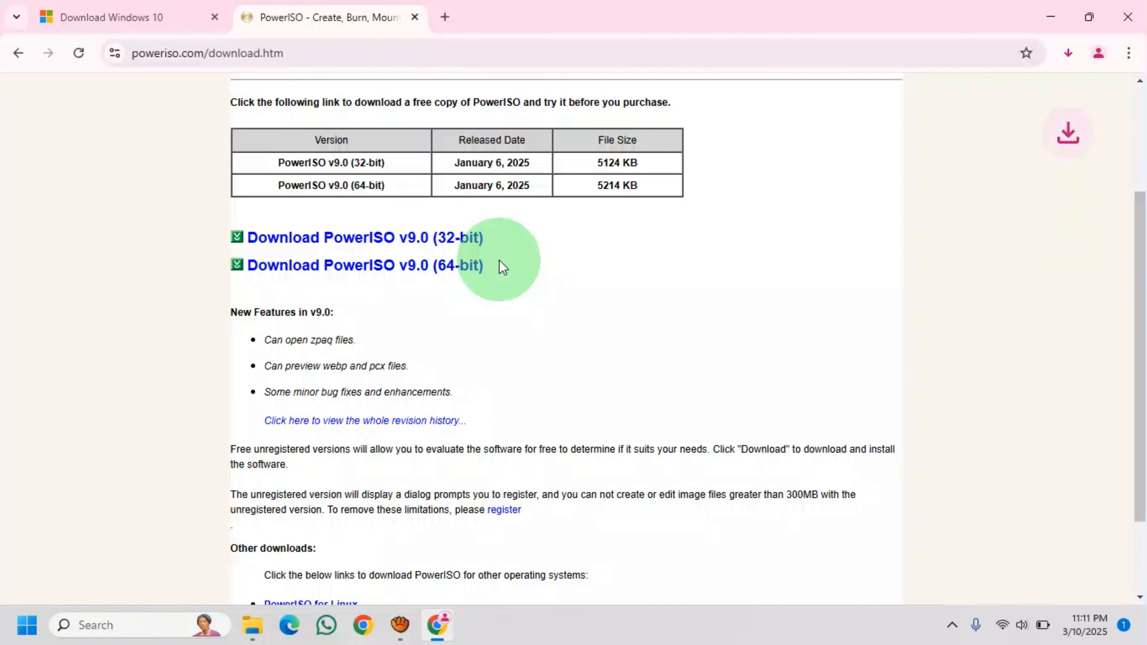
- Locate the downloaded PowerISO9-x64 installer in its folder through the full download history and run it, dismissing the security notifications
click(1067, 53)
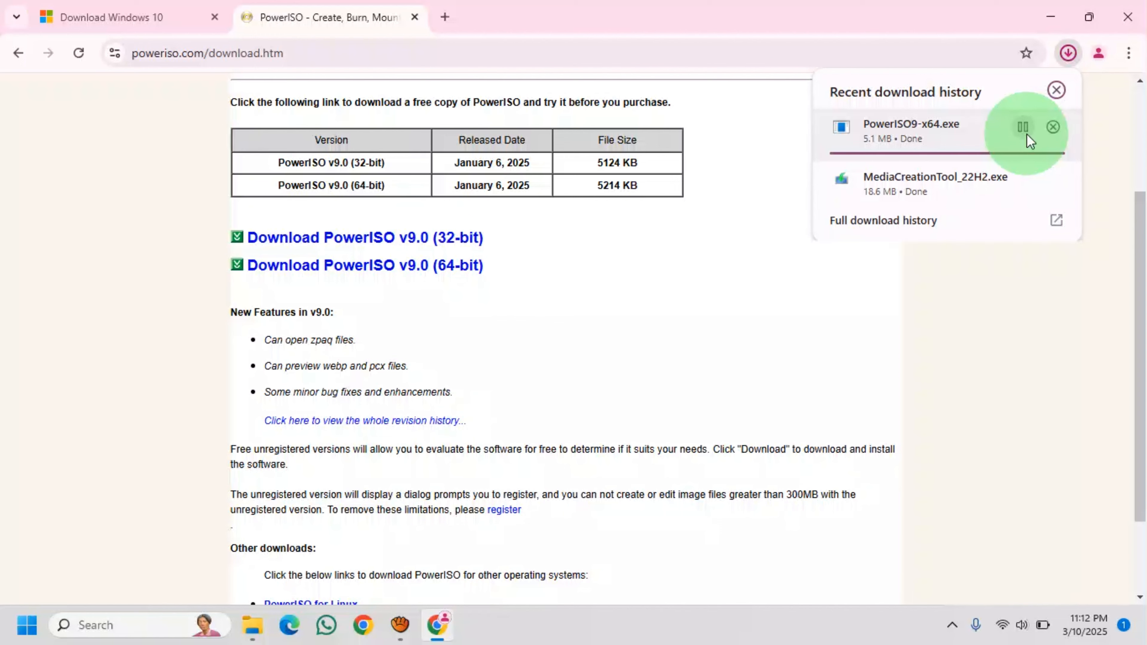
click(1051, 212)
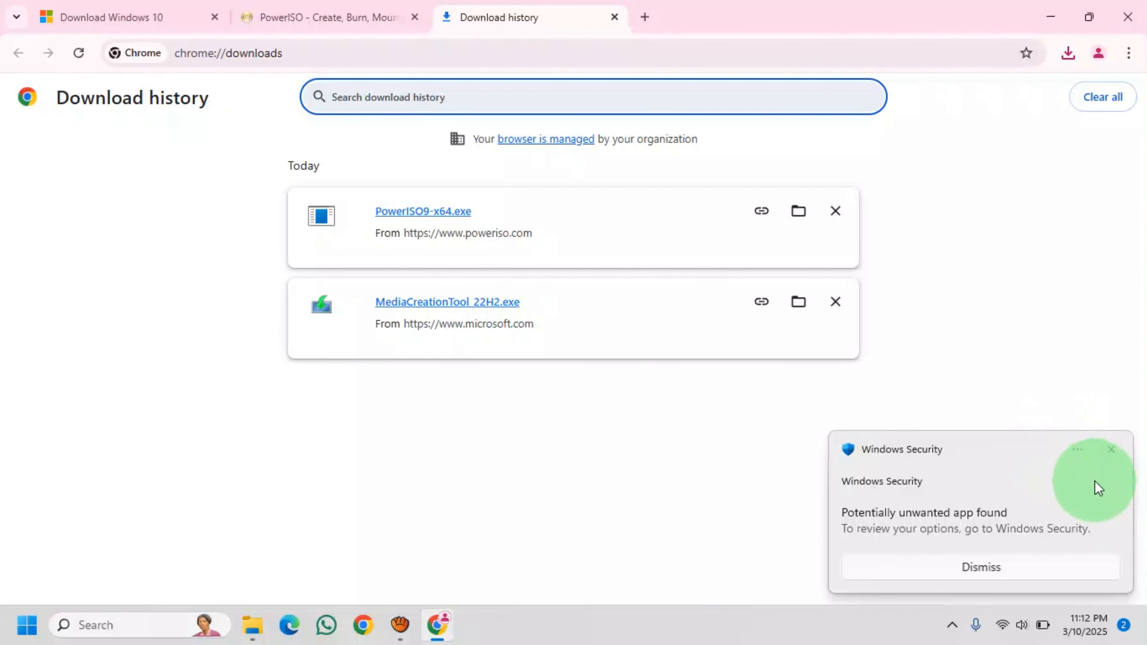
click(1112, 449)
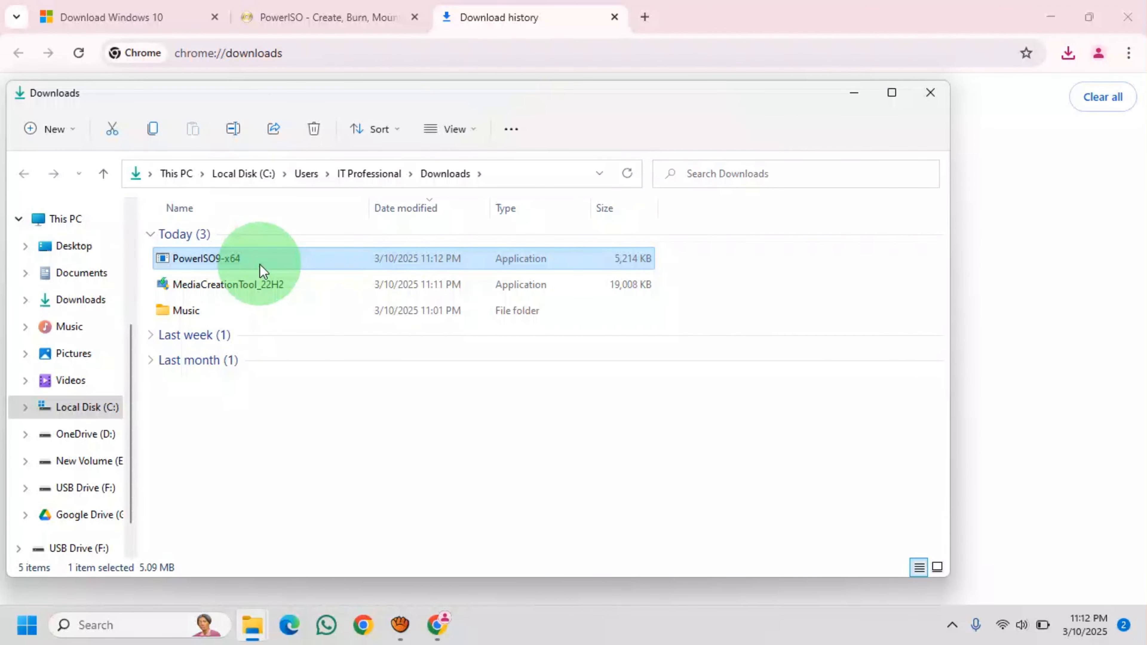
double_click(245, 263)
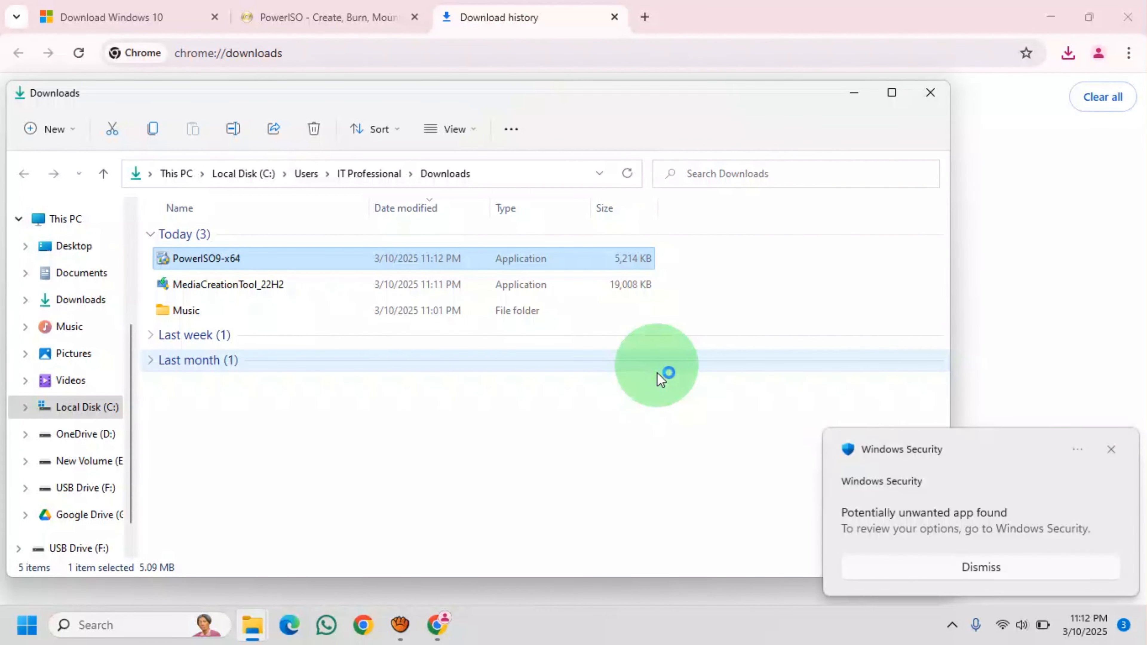
click(1047, 568)
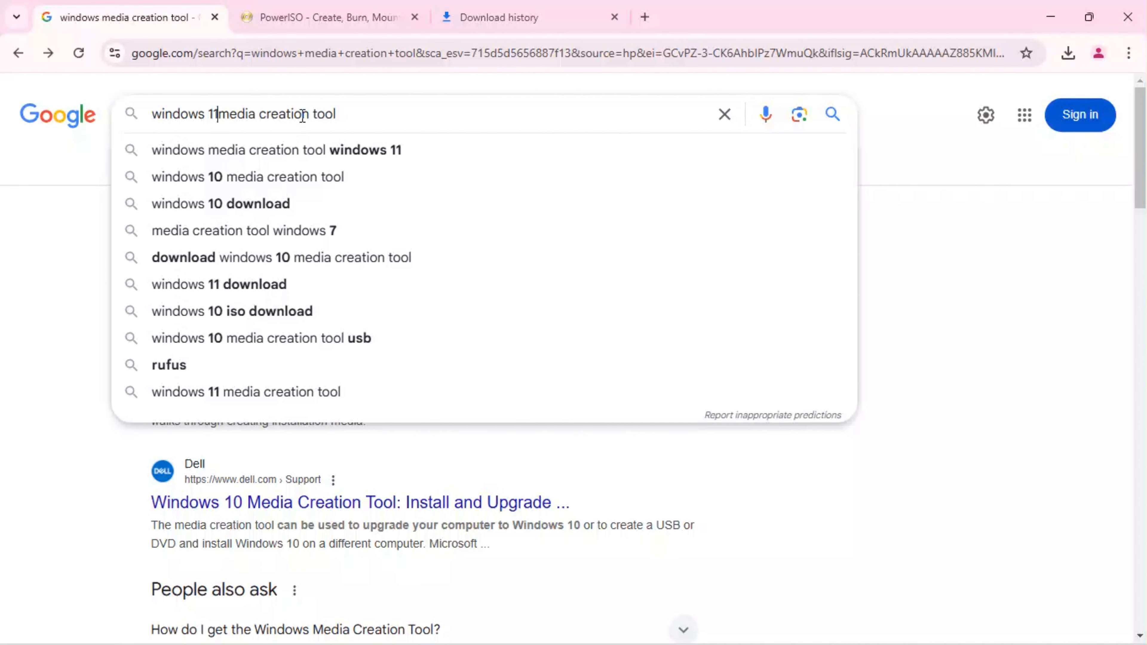
- Search for "windows 11 media creation tool", open Microsoft's Windows 11 download page and select Windows 11 (multi-edition ISO for x64 devices)
text(11)
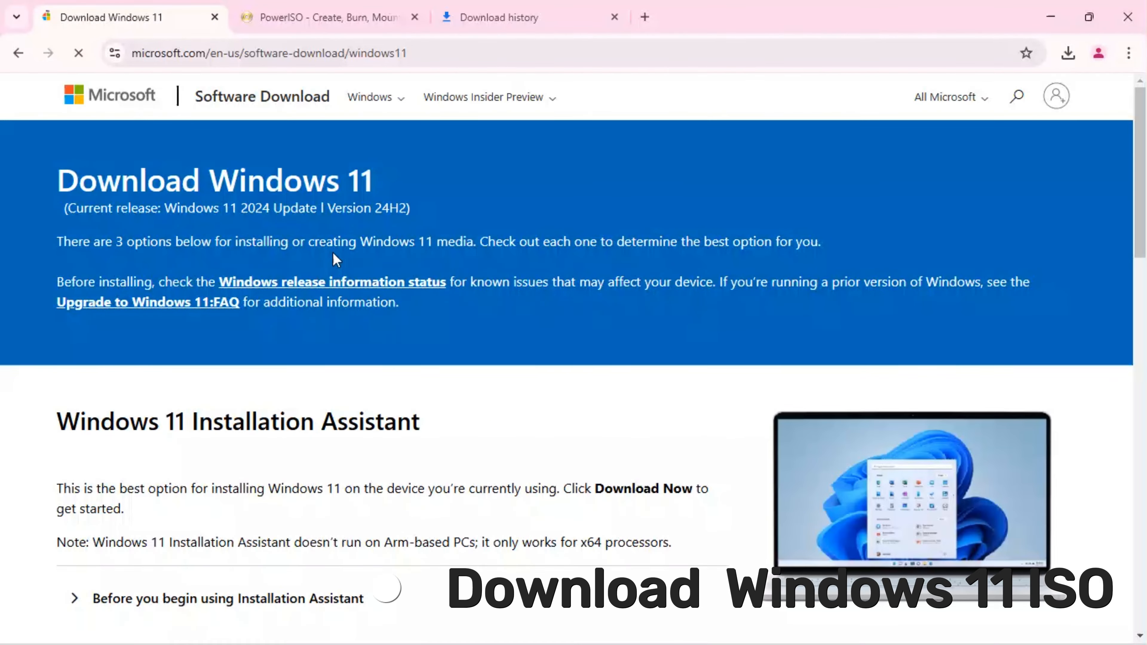
scroll(371, 287, down, 7)
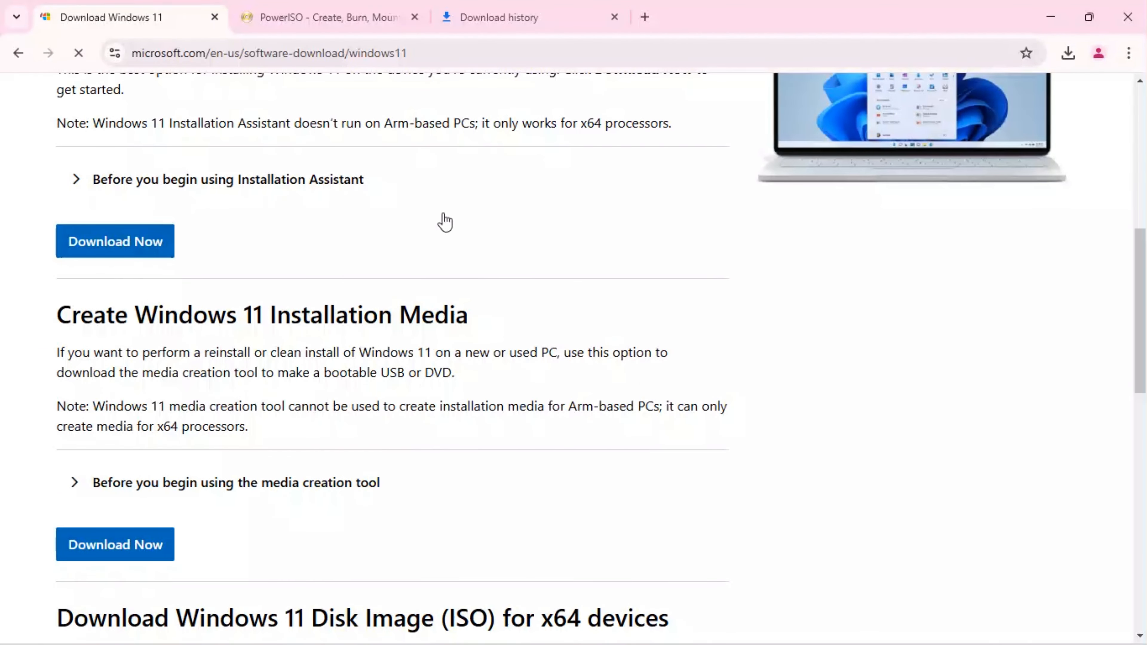
scroll(438, 221, down, 5)
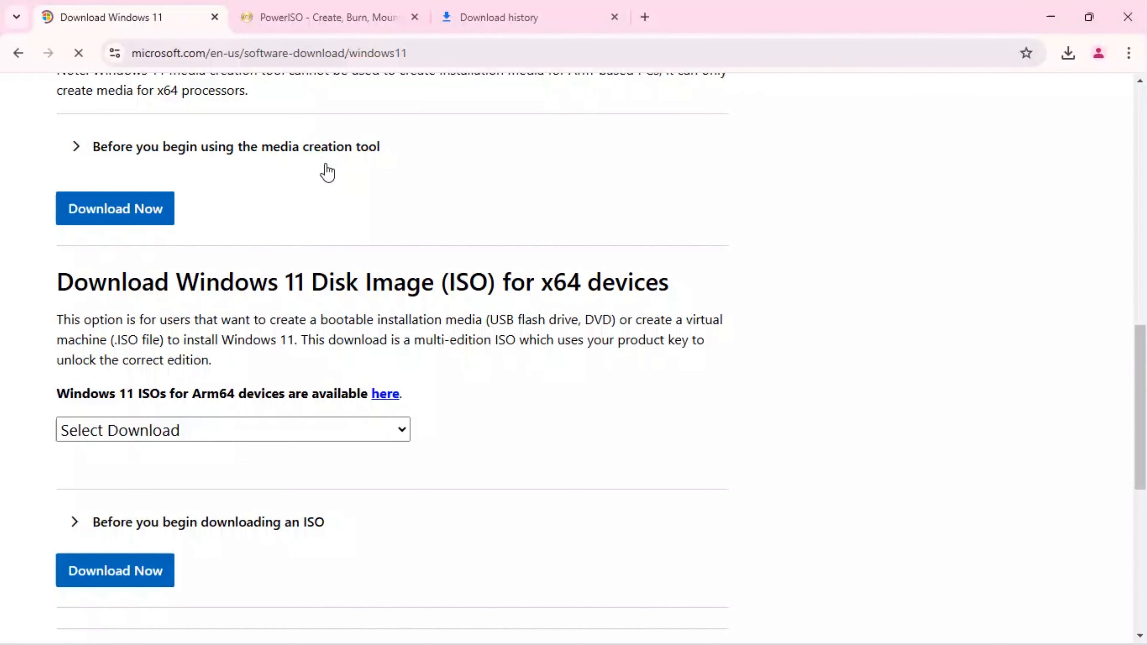
scroll(328, 174, down, 3)
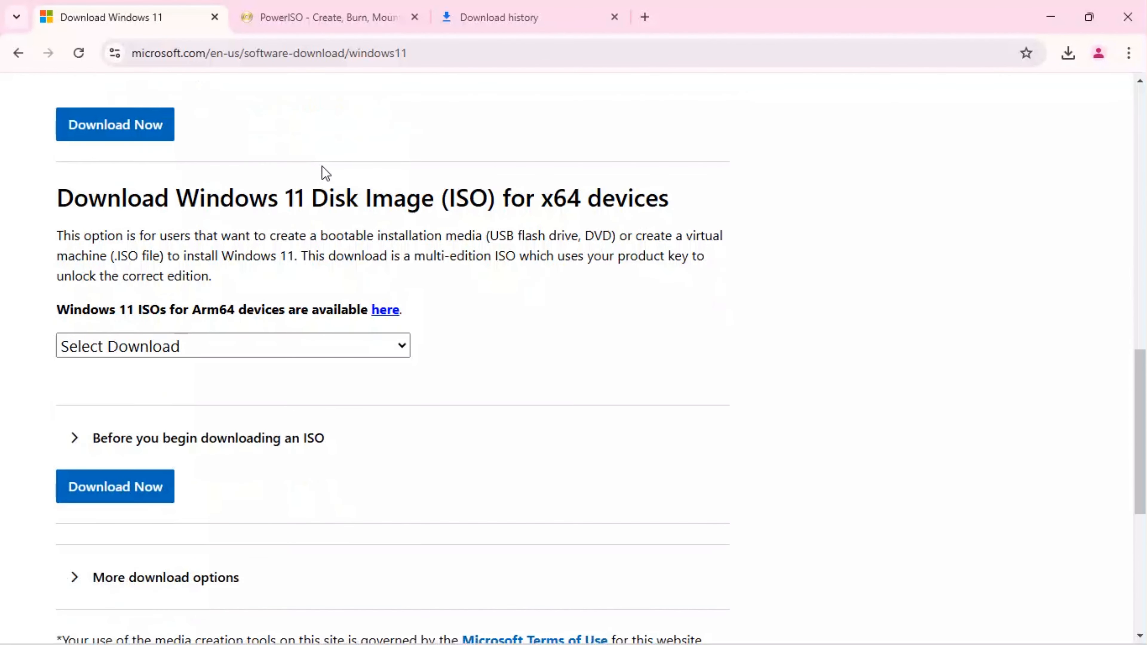
click(318, 267)
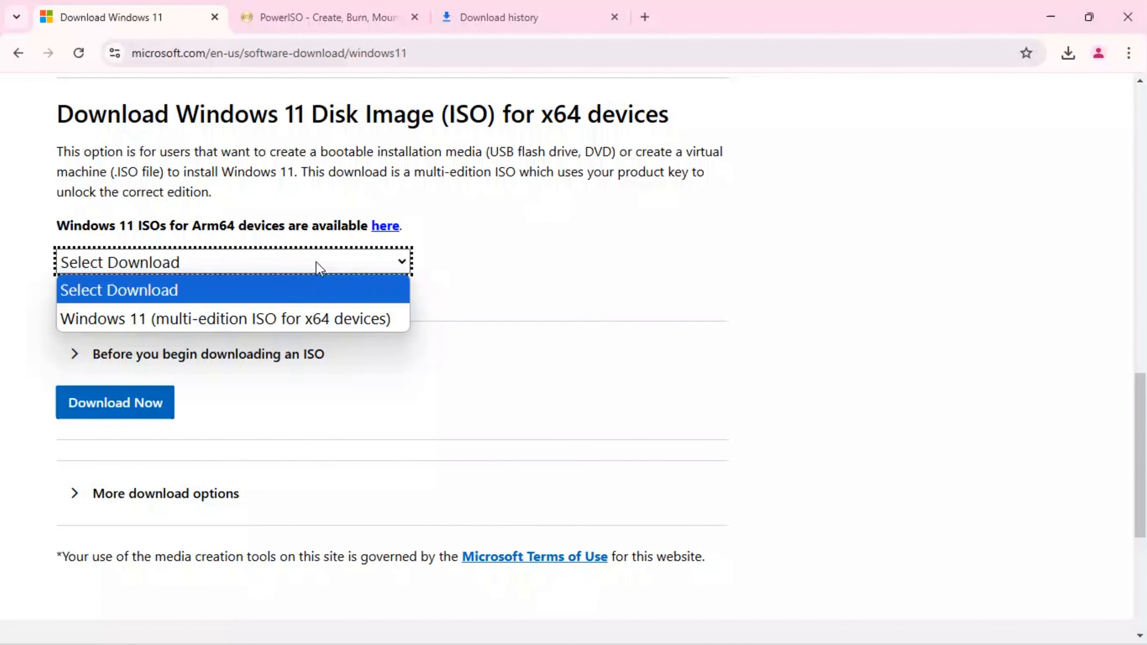
click(335, 314)
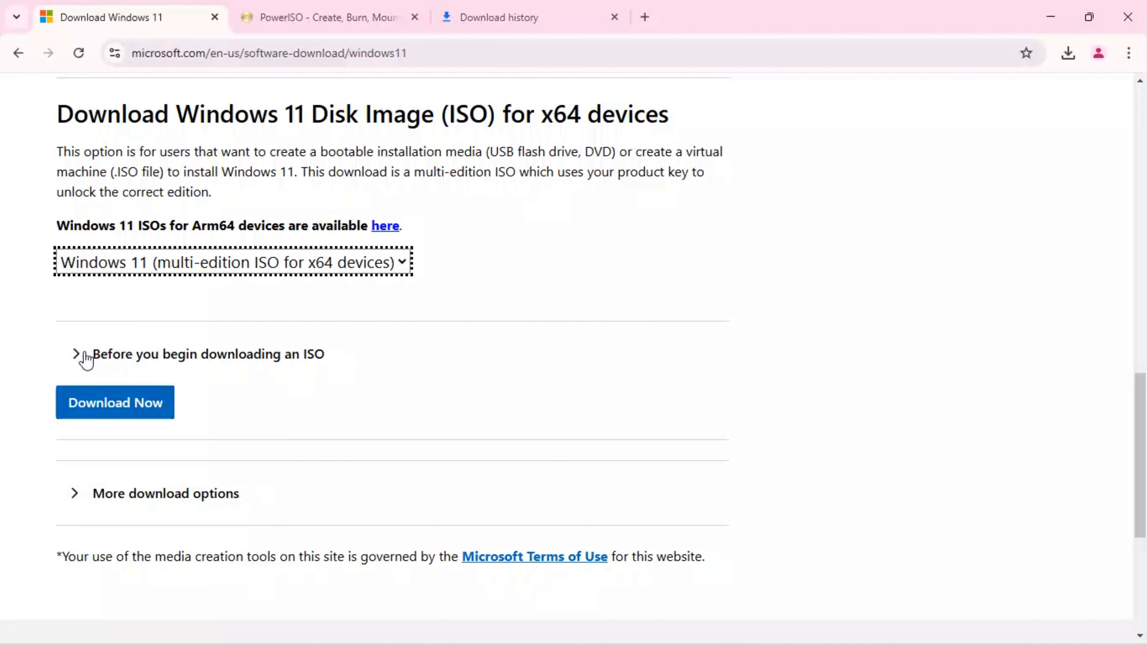
- Expand and skim the "Before you begin downloading an ISO" notes, and submit the selected disk image for download
click(85, 360)
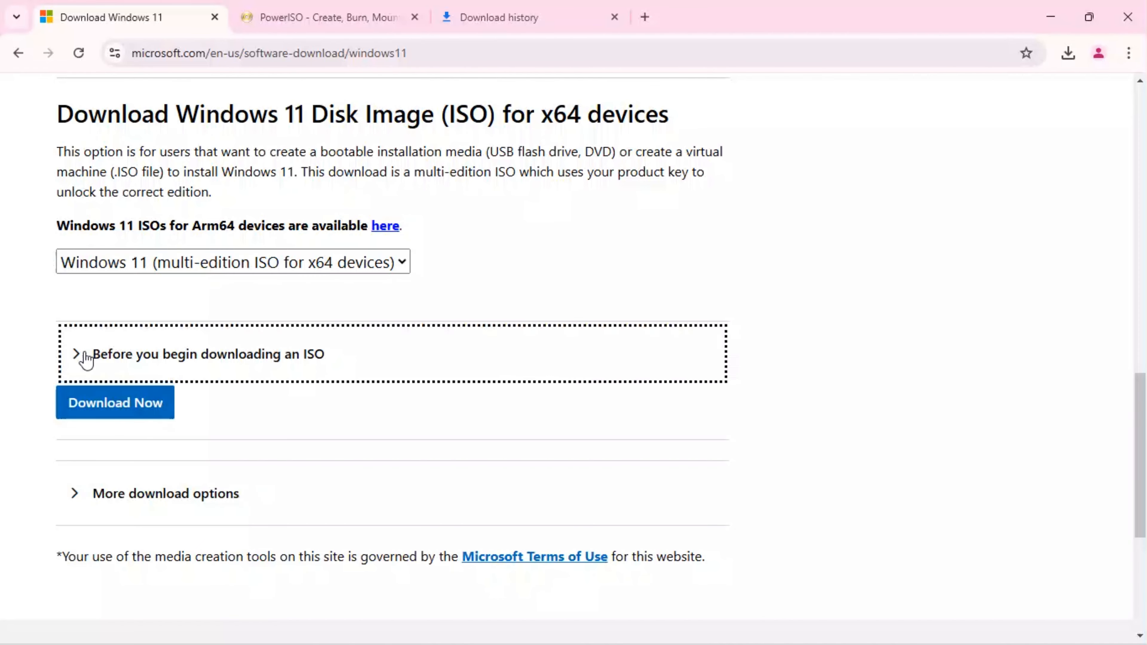
click(158, 355)
scroll(343, 381, down, 10)
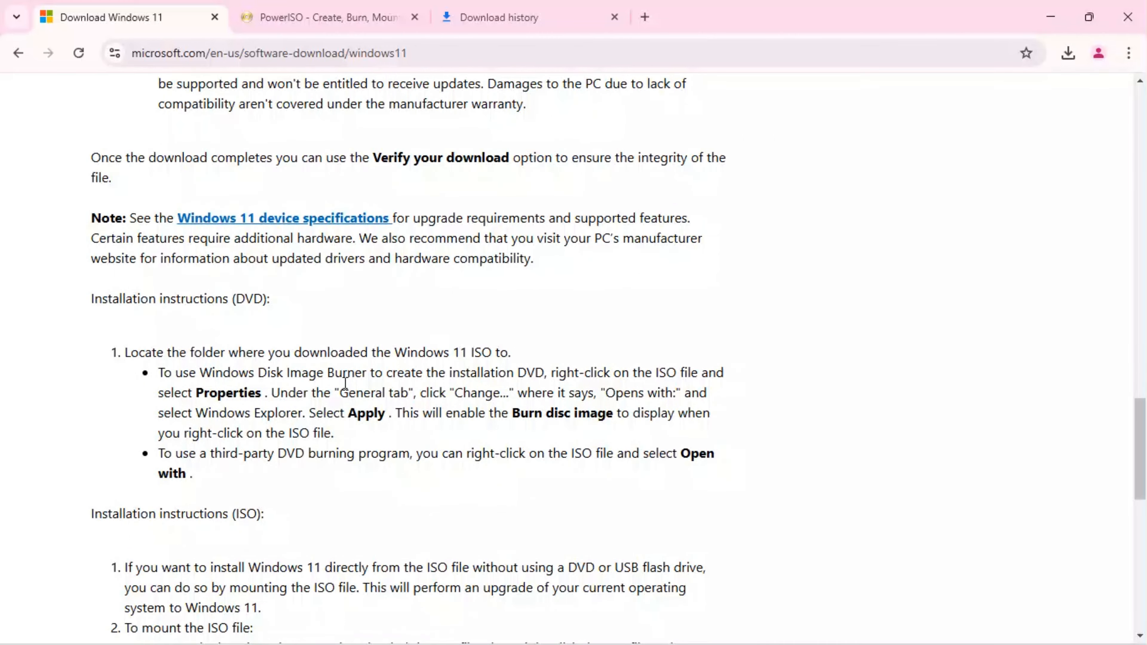
scroll(345, 382, down, 10)
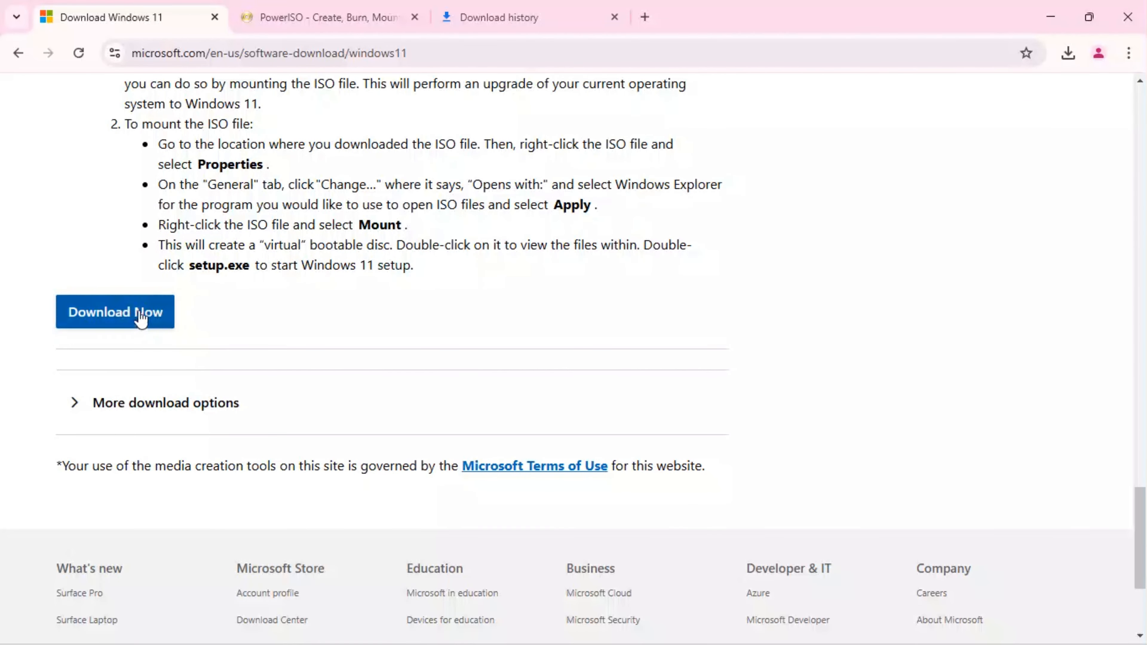
click(141, 319)
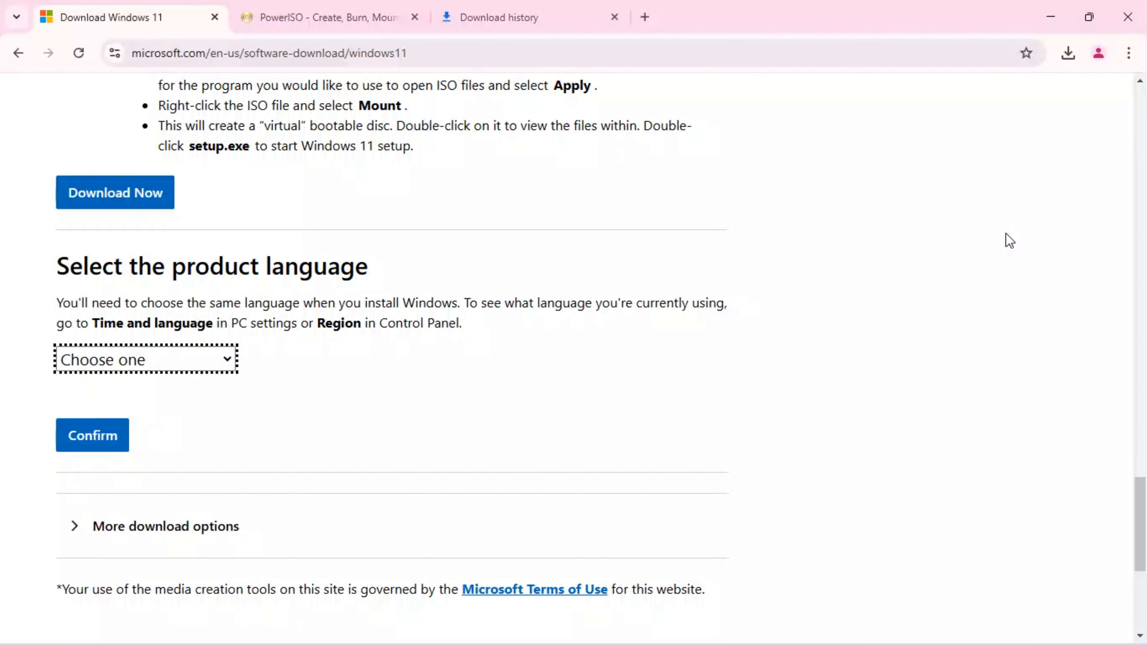
- Confirm English (United States) as the product language and start the 64-bit Windows 11 ISO download
click(154, 362)
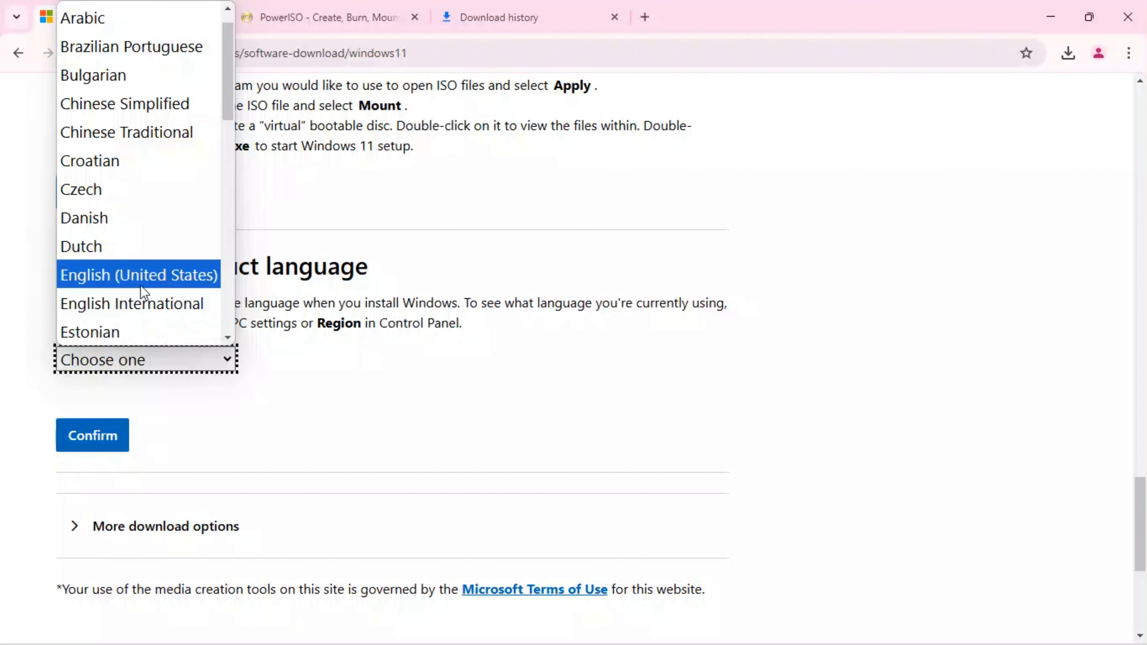
click(141, 285)
click(108, 434)
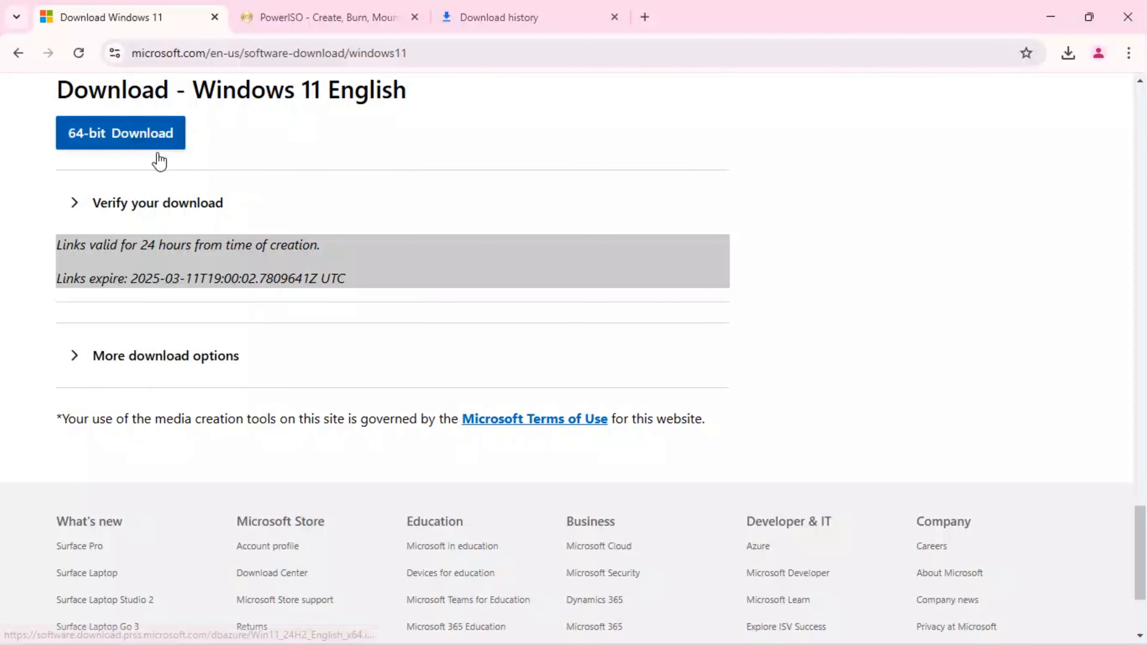
scroll(158, 161, up, 2)
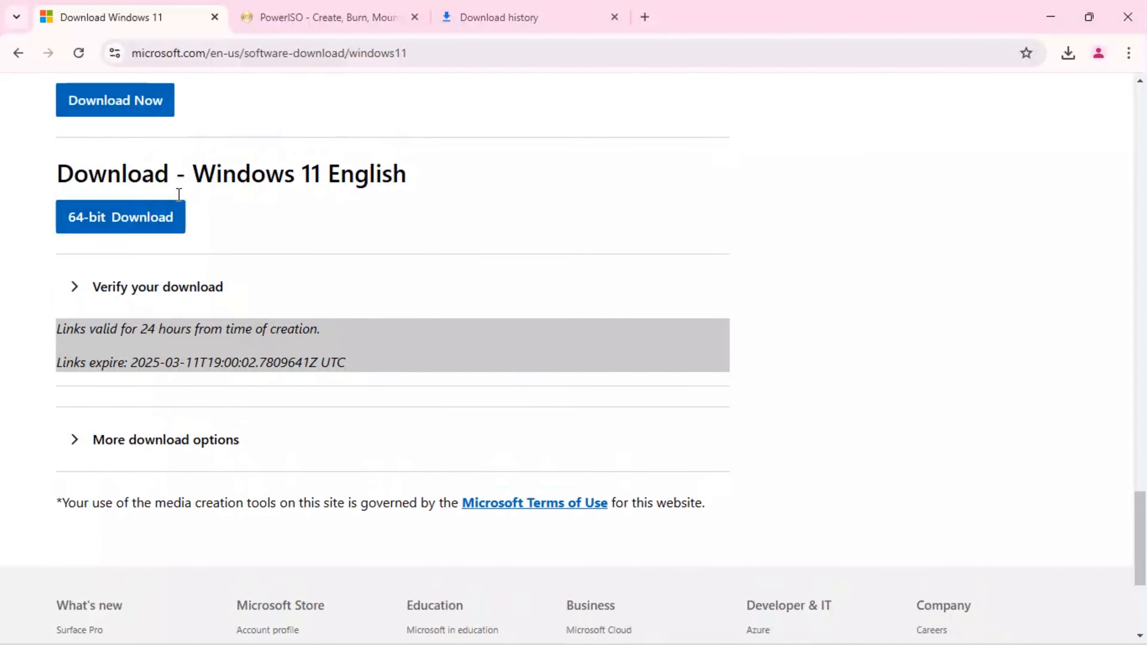
click(134, 221)
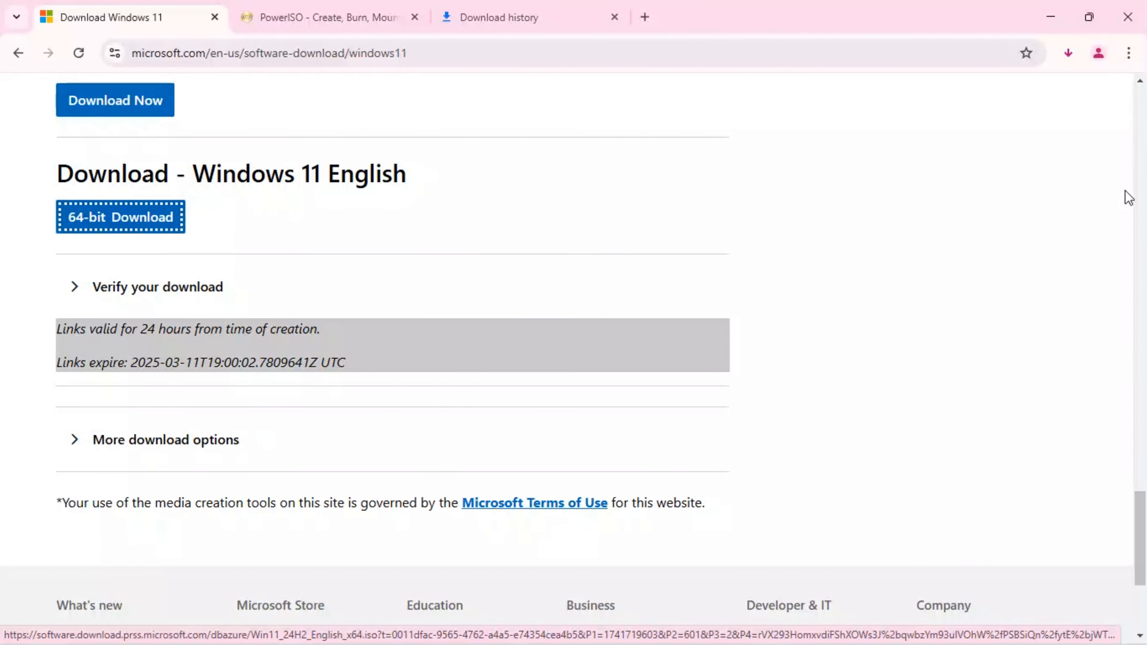
- Open the full download history and copy the download link of Win11_24H2_English_x64.iso
click(1068, 54)
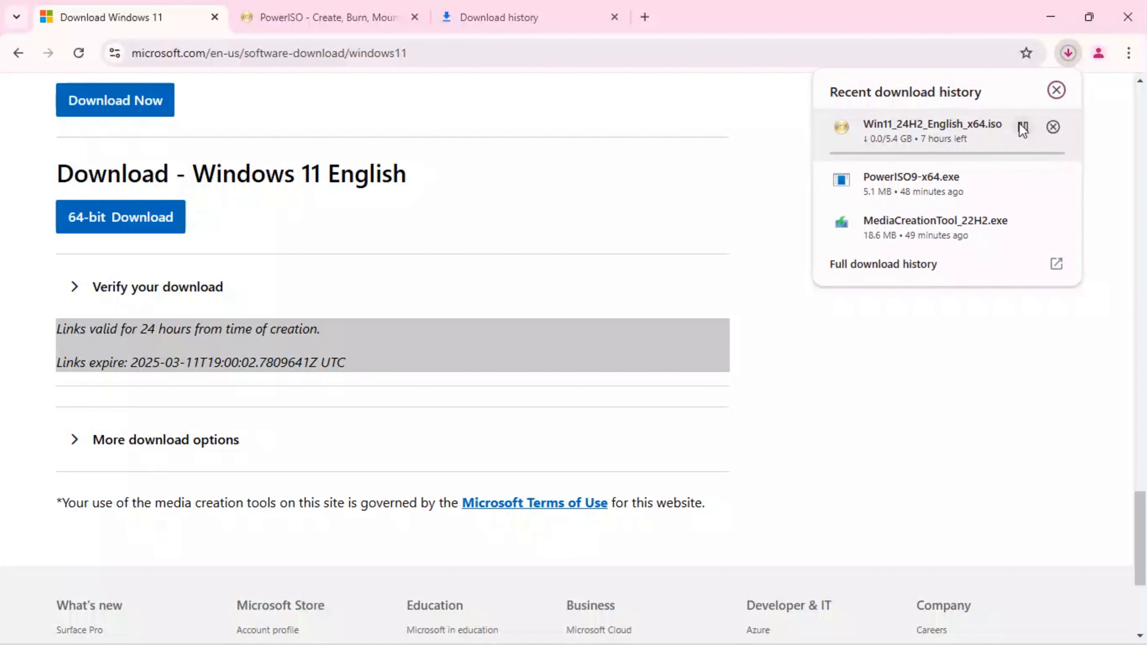
click(1056, 265)
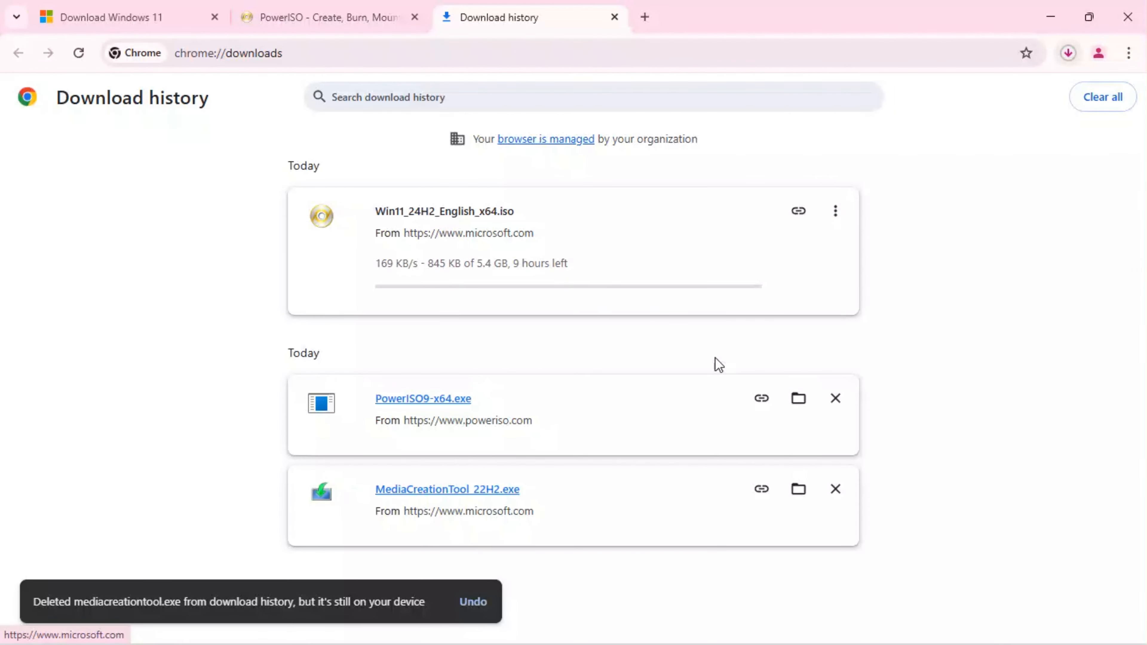
click(839, 220)
click(933, 181)
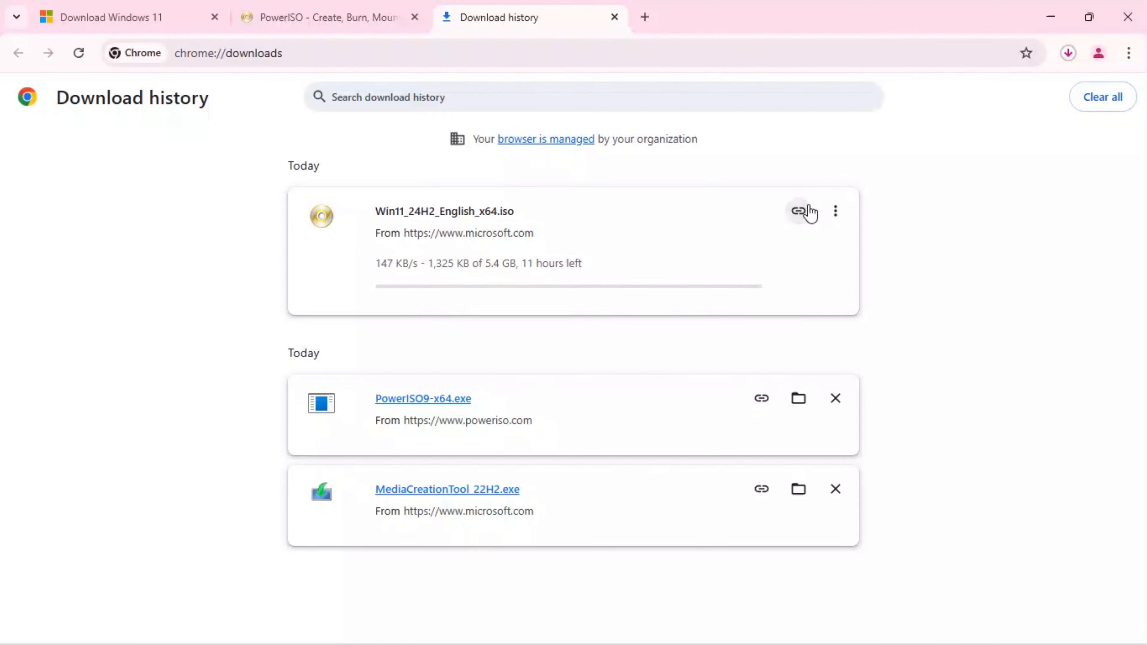
click(802, 216)
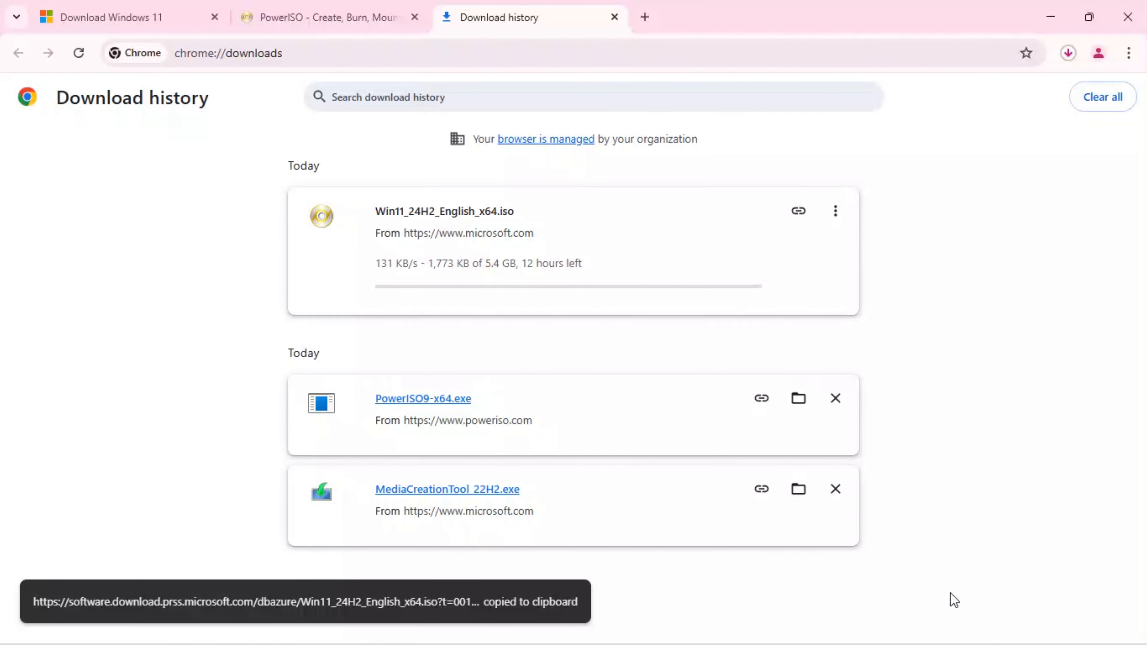
- Switch to Internet Download Manager and add a new download using the copied Windows 11 ISO link
click(981, 625)
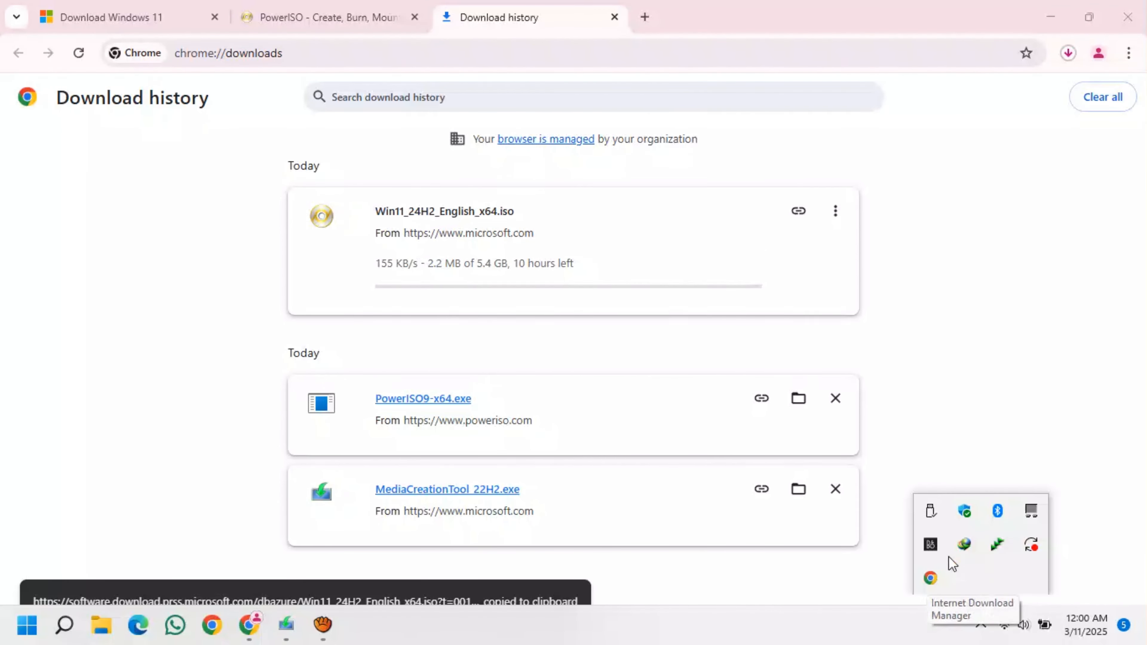
click(965, 544)
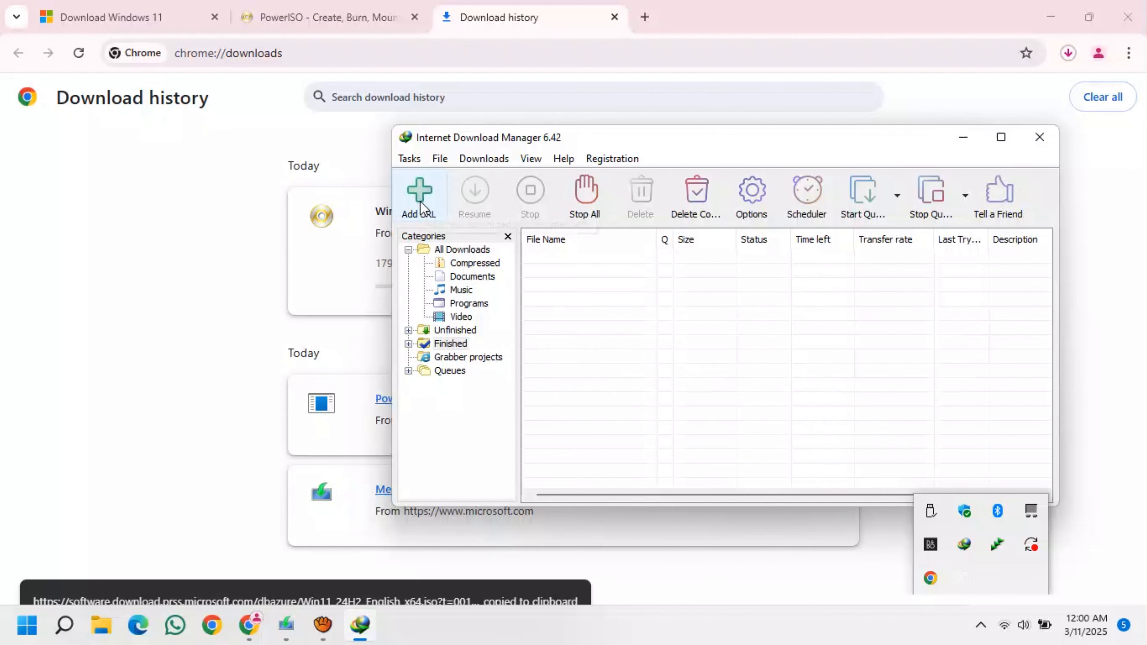
click(419, 199)
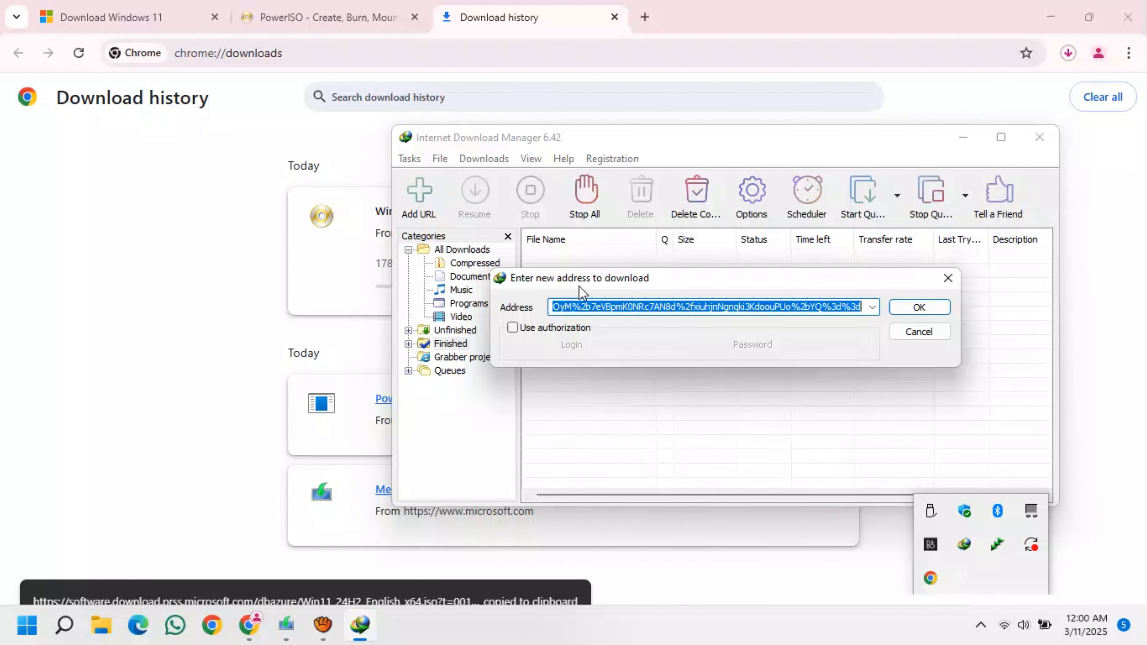
right_click(790, 312)
click(842, 381)
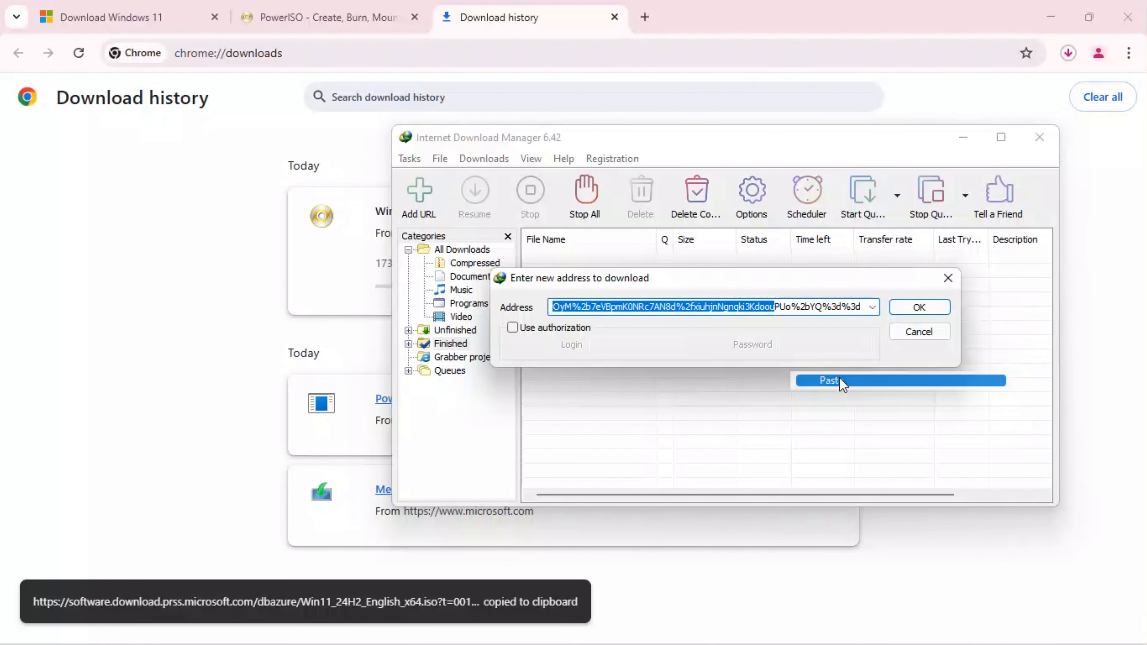
click(911, 309)
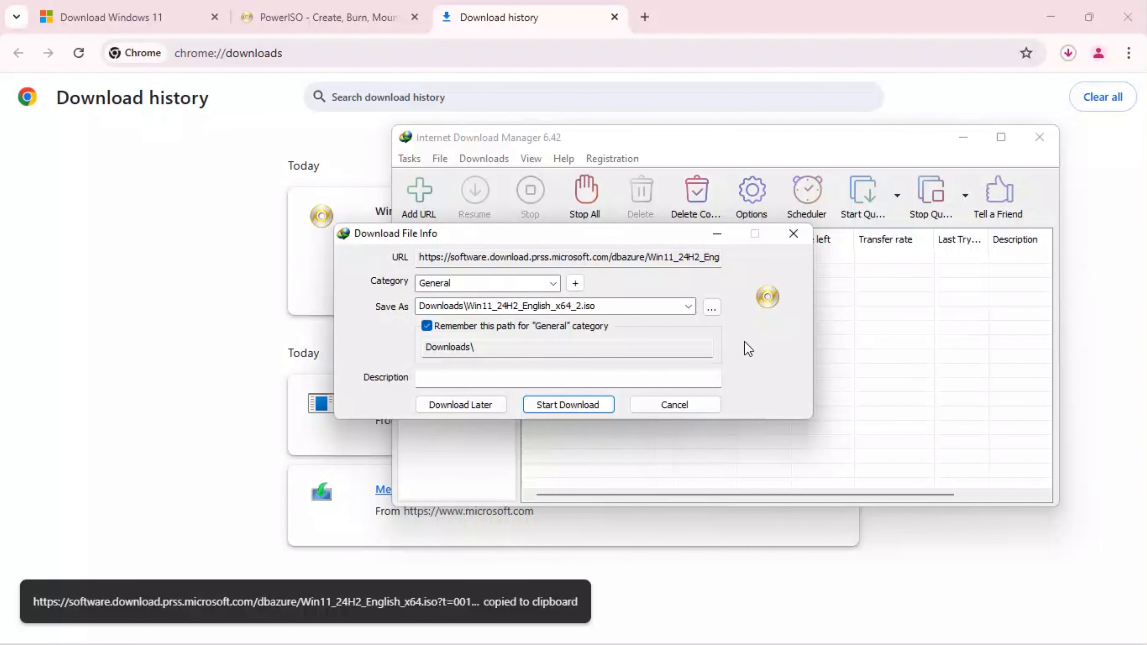
- Cancel Chrome's own download of Win11_24H2_English_x64.iso, remove its history entry, and return to Internet Download Manager
click(522, 18)
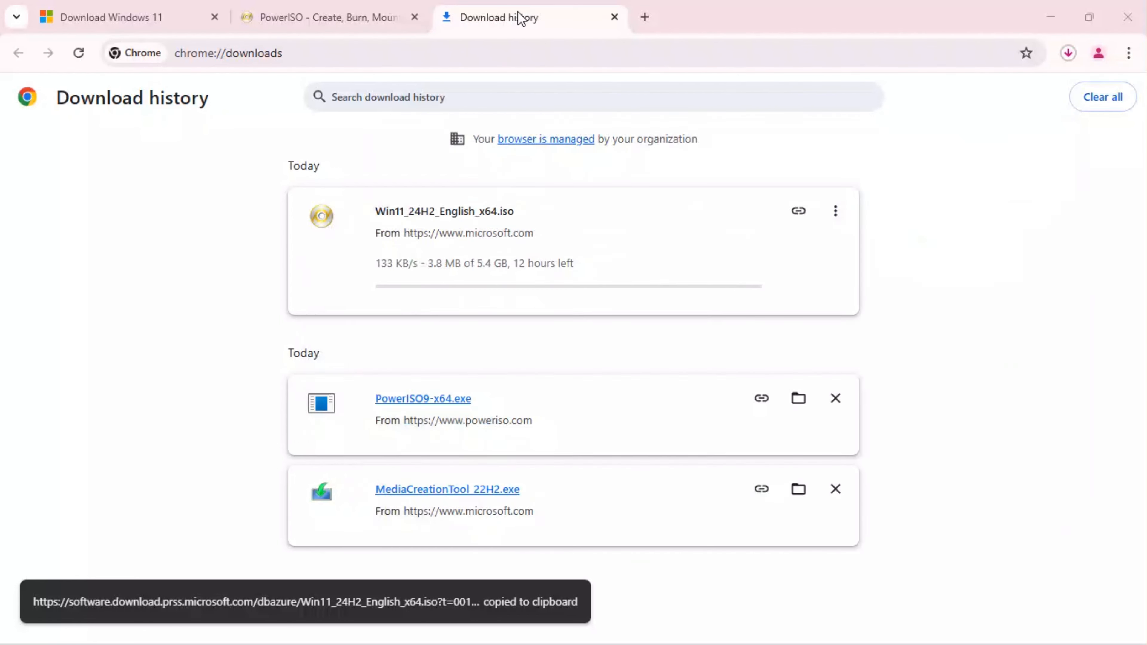
click(835, 211)
click(803, 228)
click(835, 212)
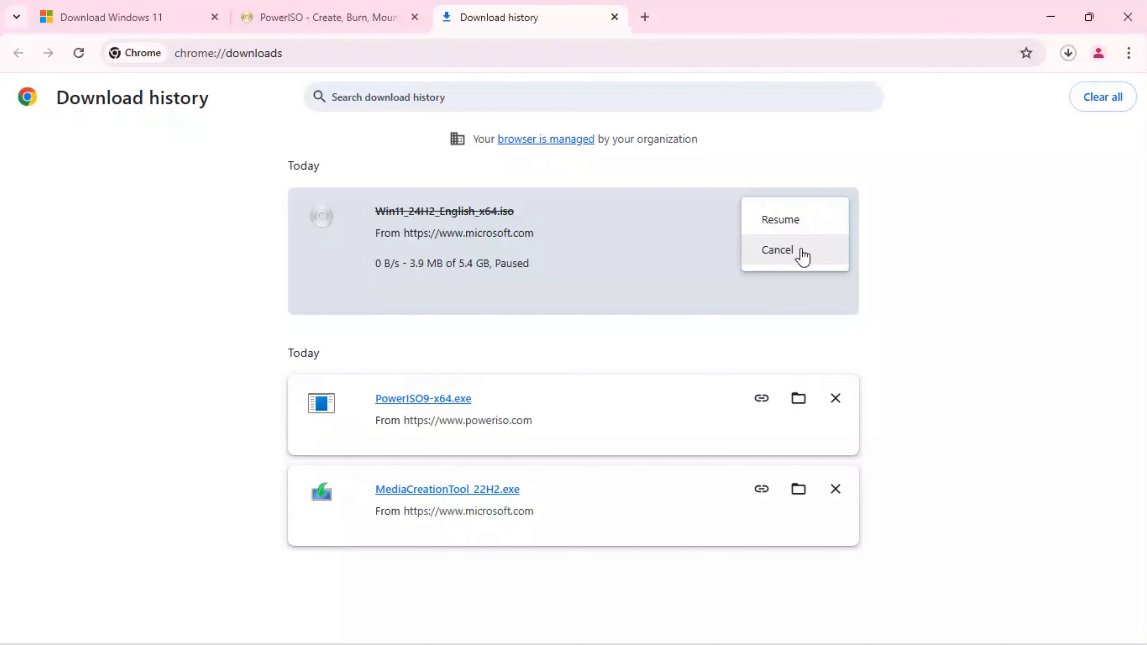
click(800, 251)
click(835, 212)
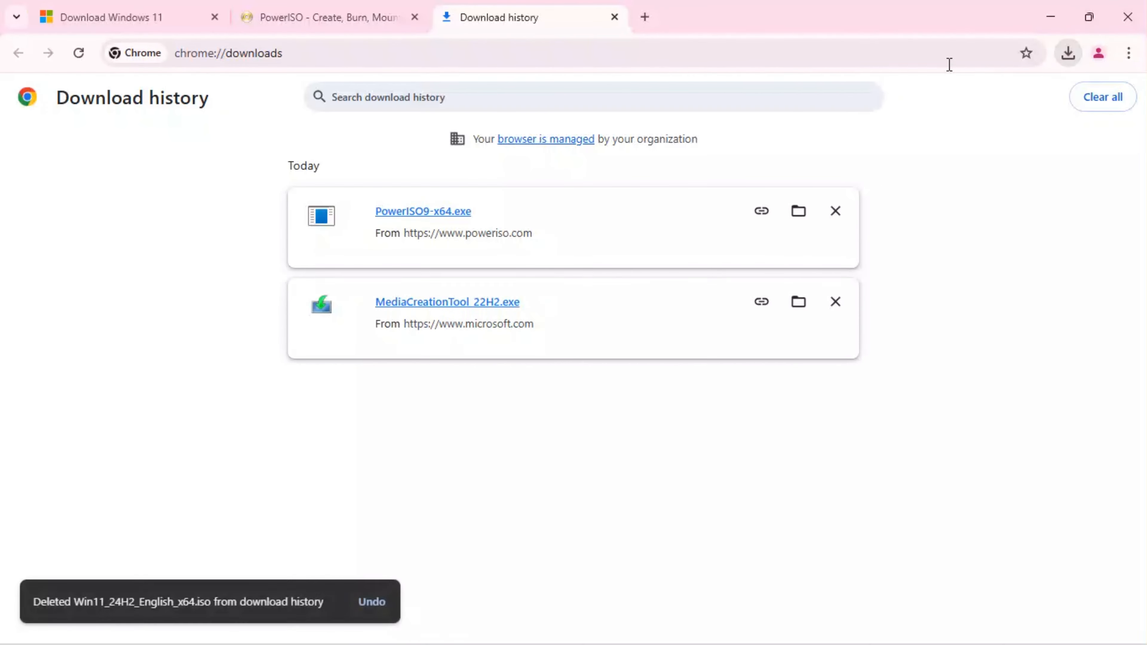
click(360, 633)
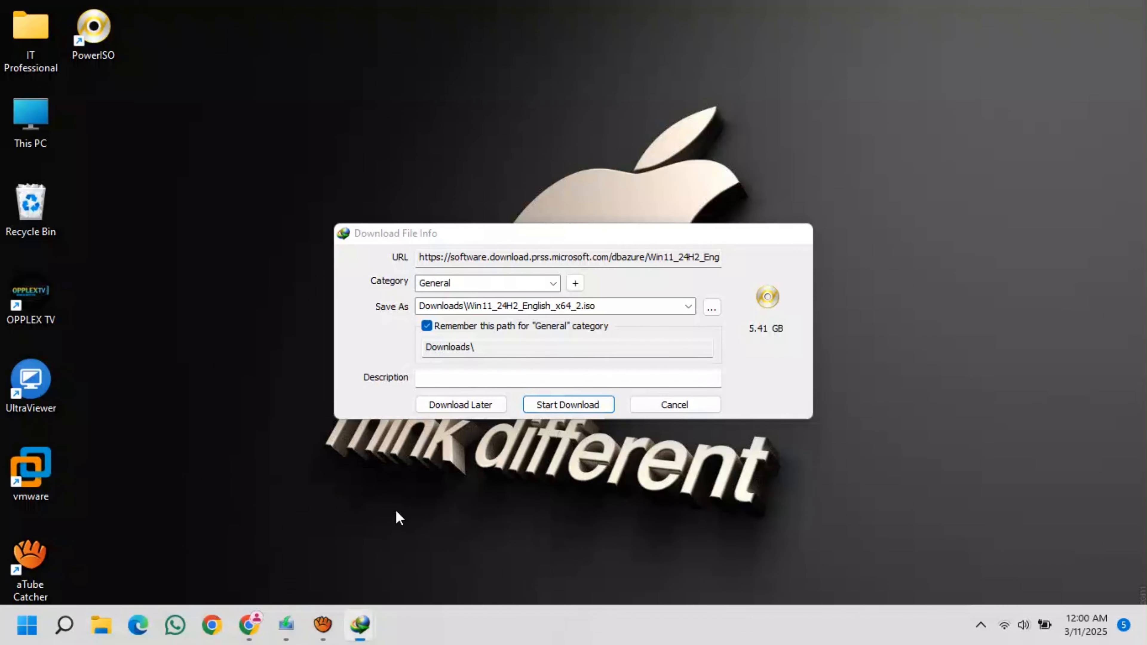
- Start the Windows 11 ISO download as Win11_24H2_English_x64_2.iso in the Downloads folder
click(396, 517)
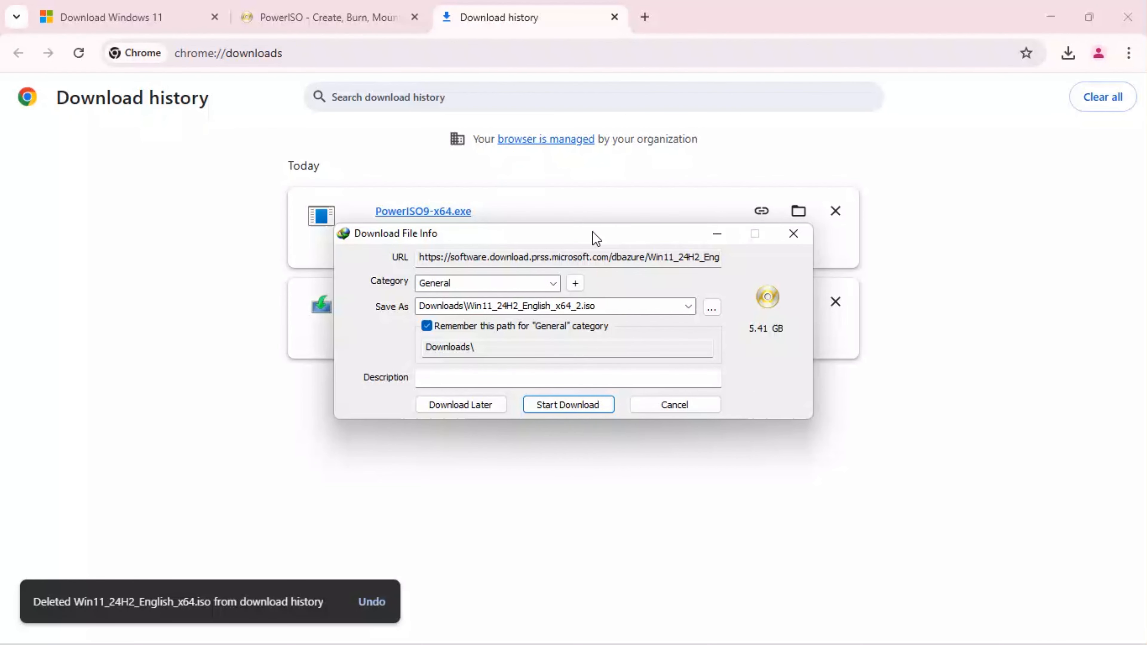
drag(592, 235, 608, 107)
click(580, 274)
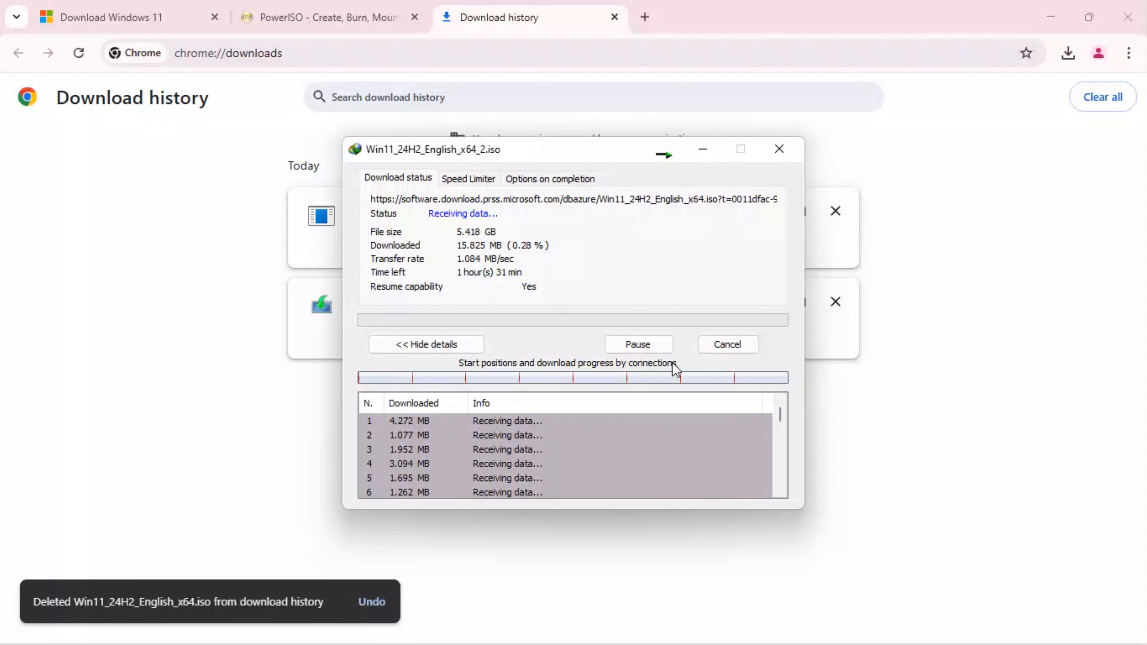
mouse_move(360, 628)
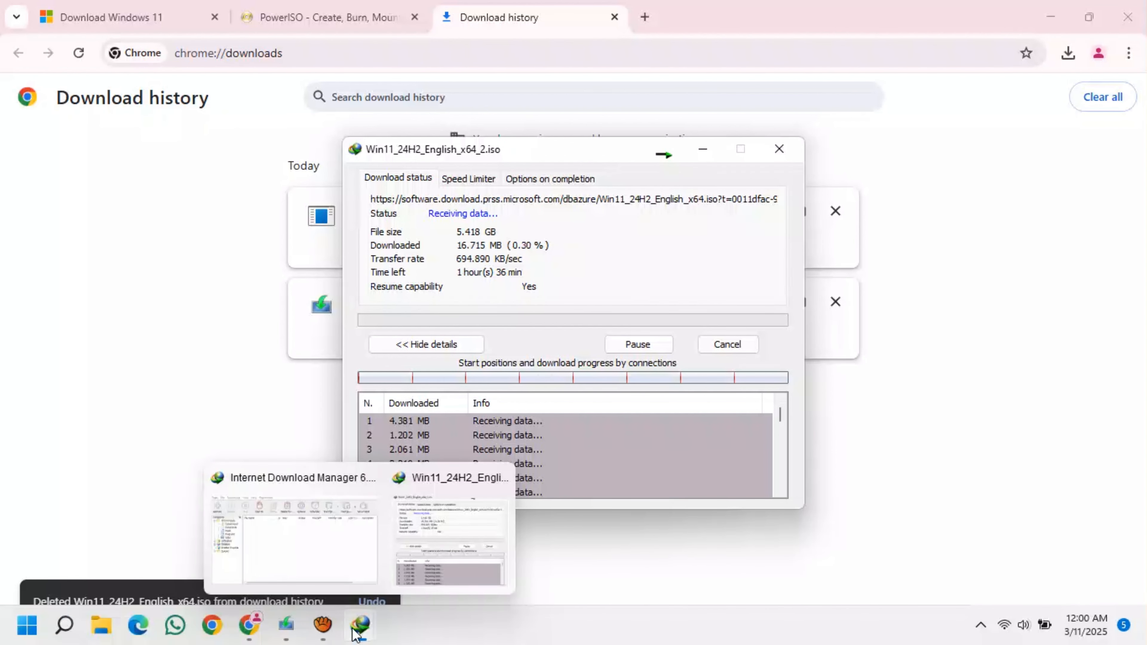
mouse_move(316, 631)
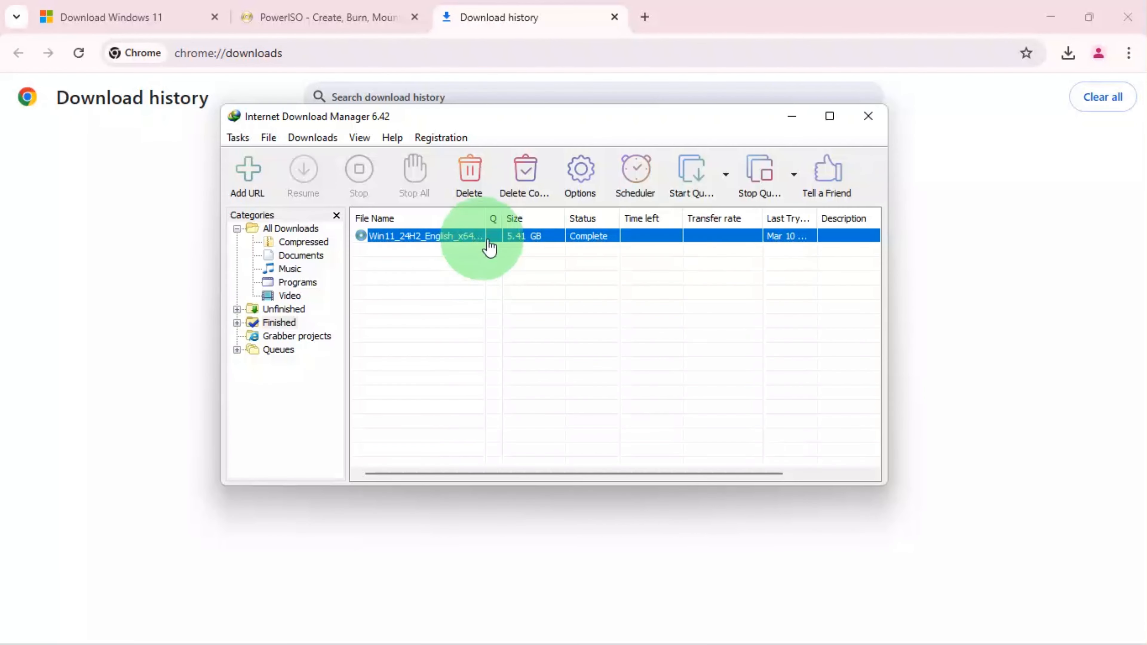
- Open the folder containing the completed Windows 11 ISO download to check the file, and close the folder window
right_click(485, 235)
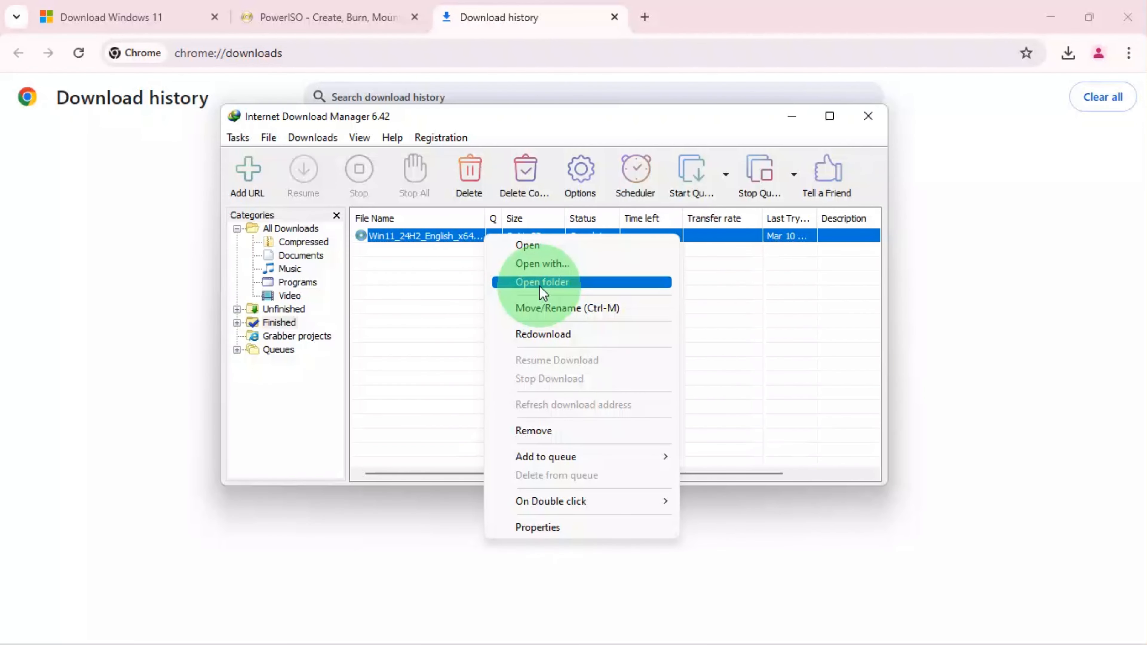
click(396, 264)
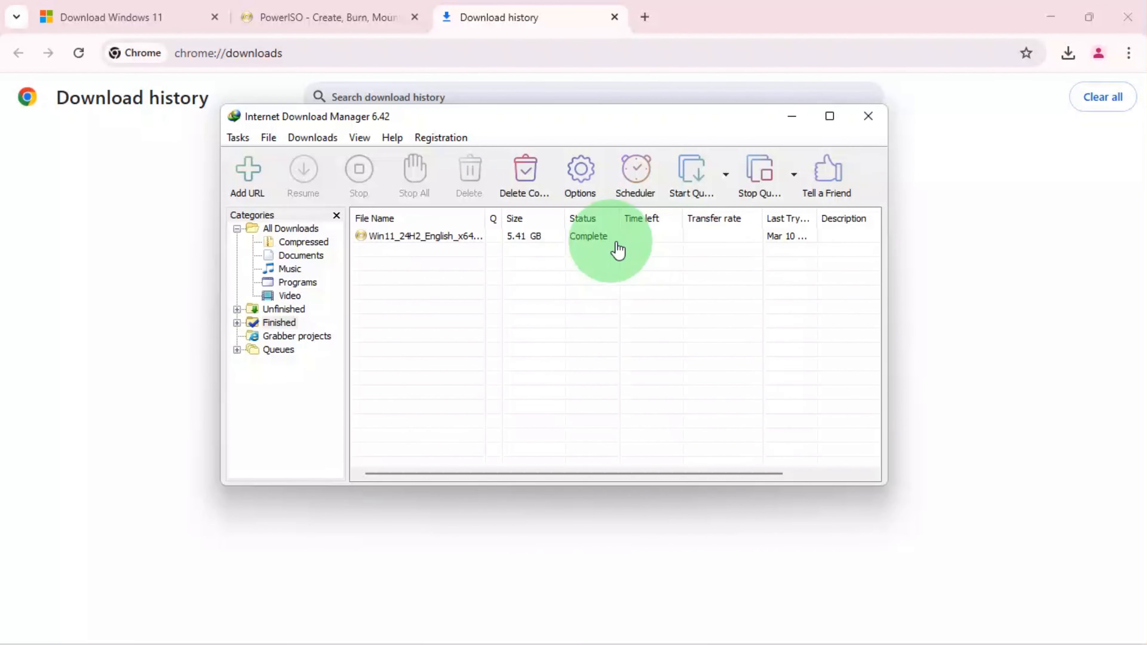
right_click(631, 237)
click(681, 289)
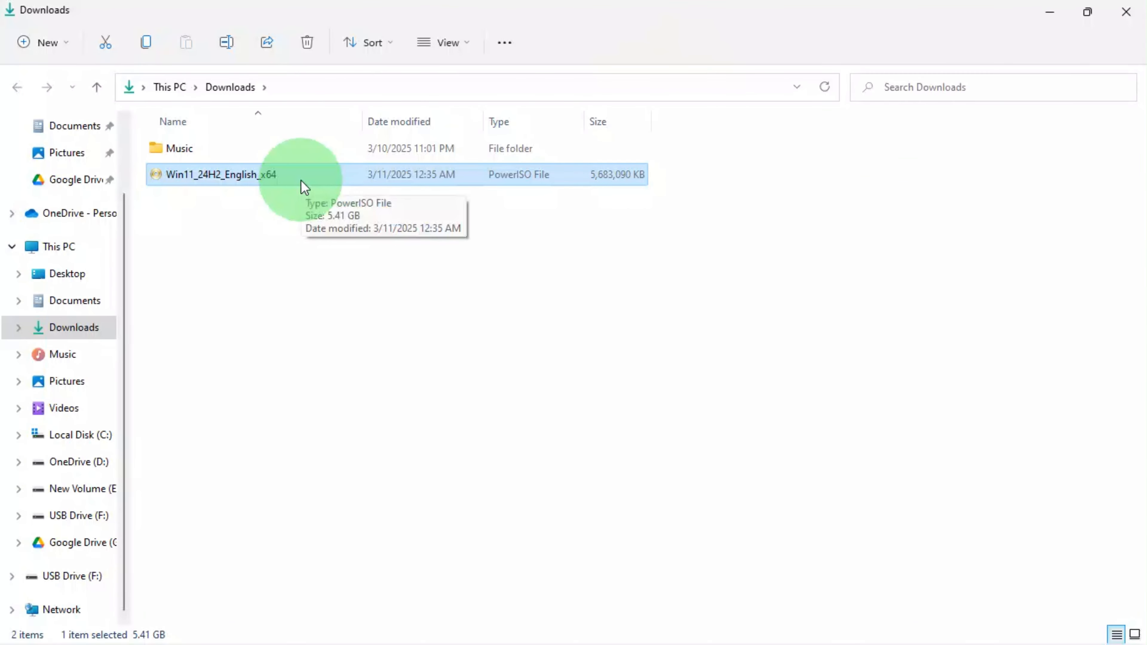
click(1129, 17)
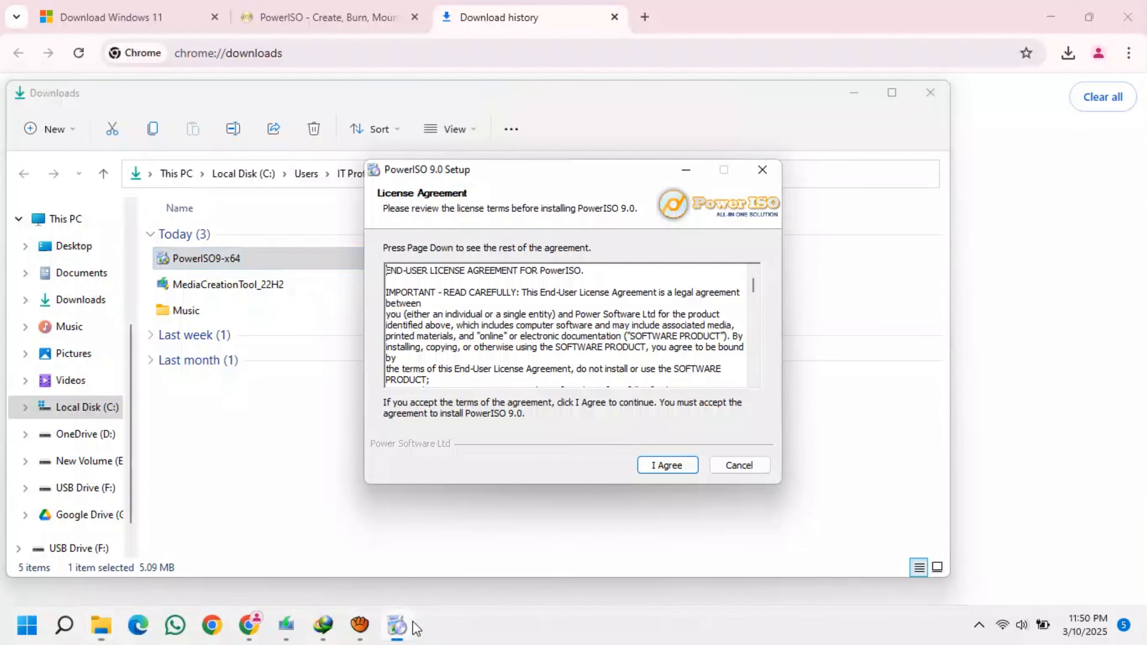
- Install PowerISO 9.0 in C:\Program Files\PowerISO, agreeing to the license and skipping all optional offers
click(668, 465)
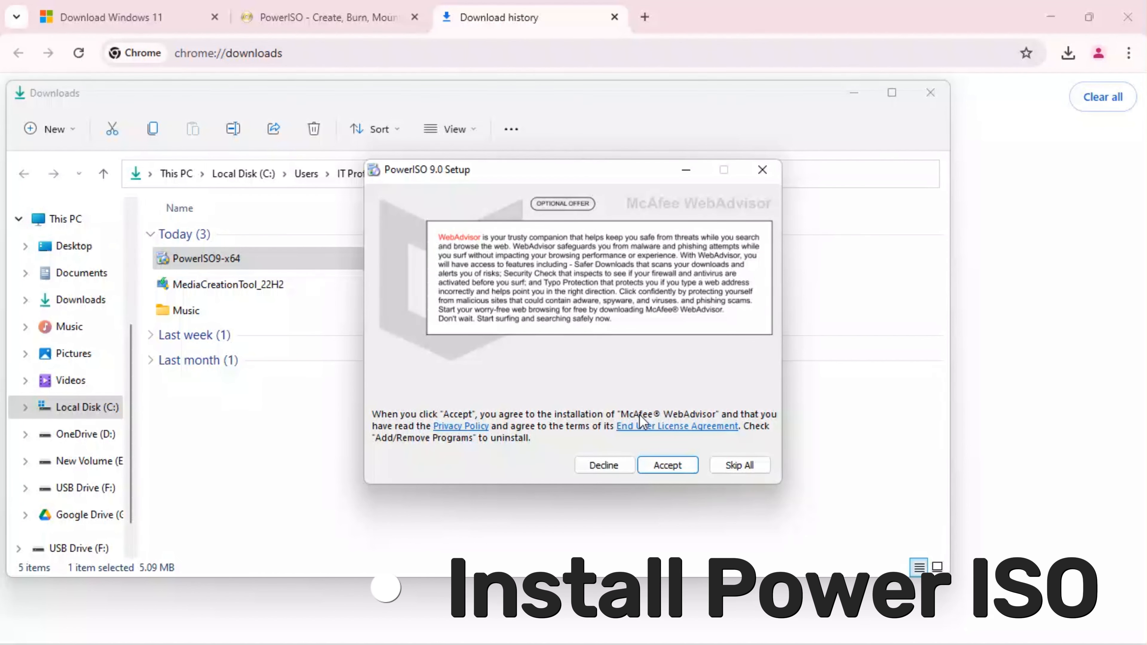
click(740, 465)
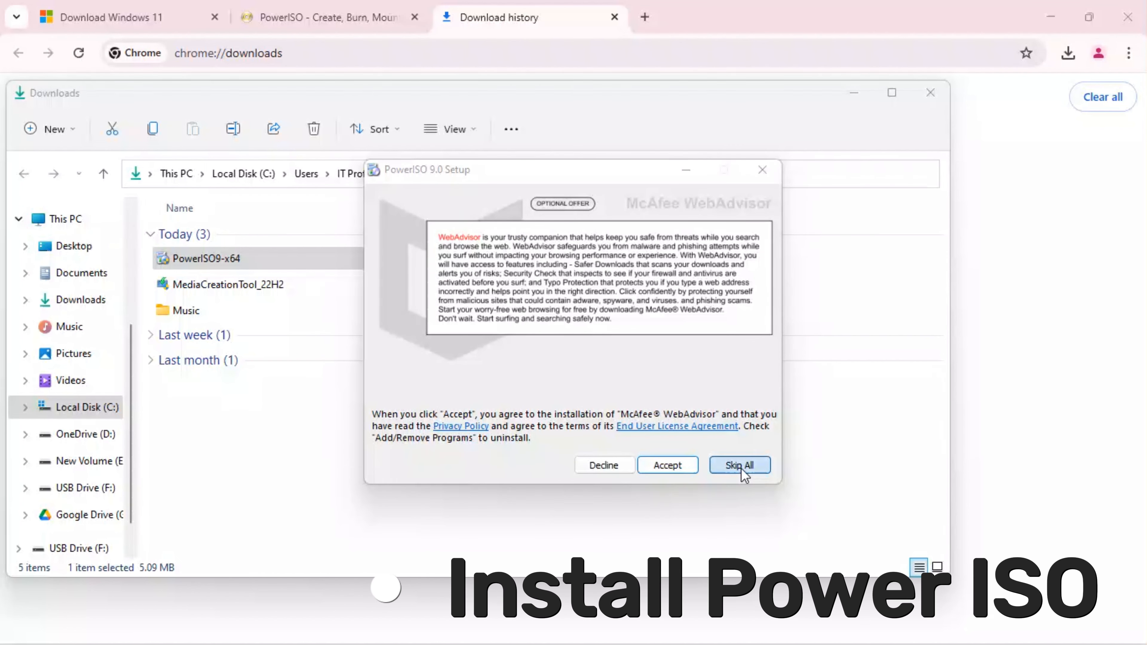
click(612, 388)
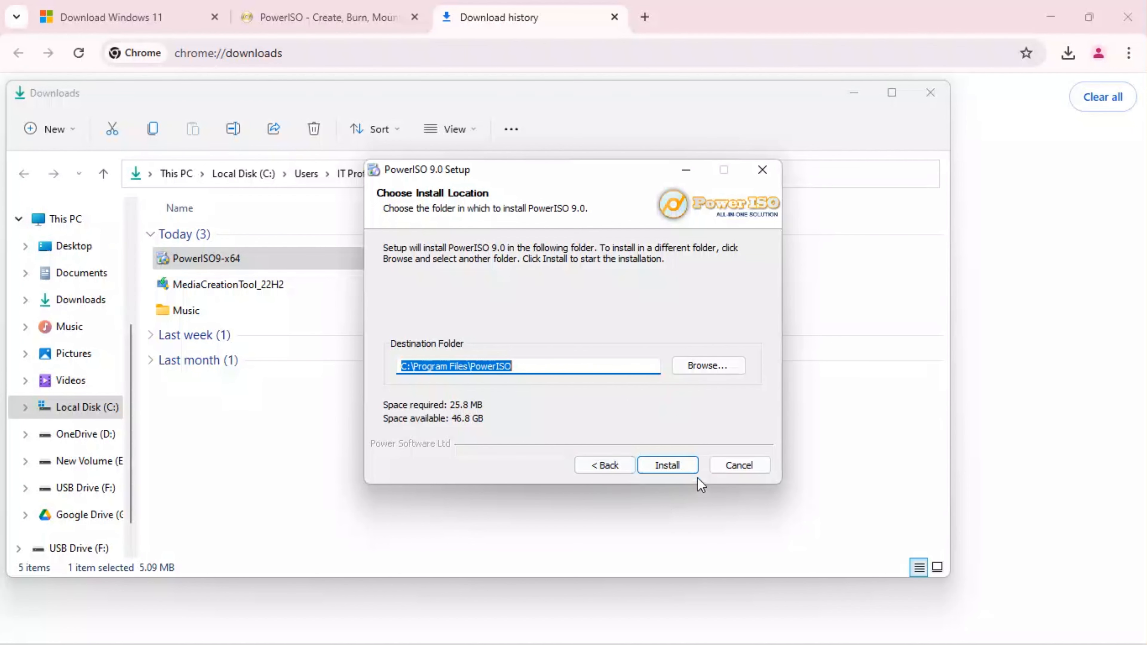
click(687, 467)
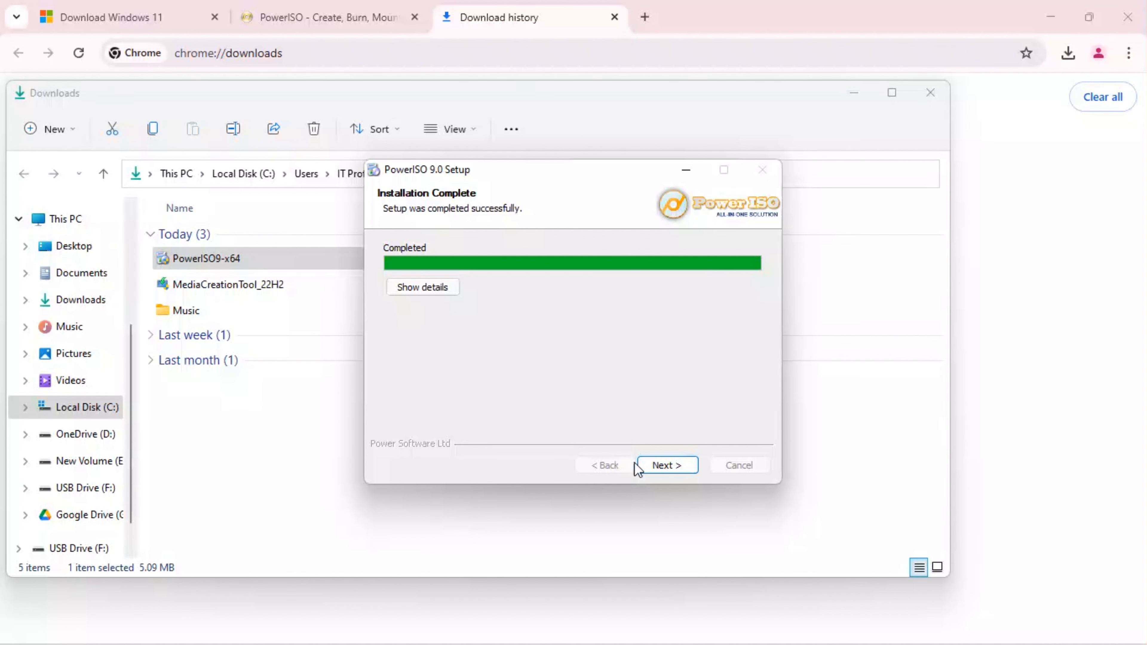
click(661, 461)
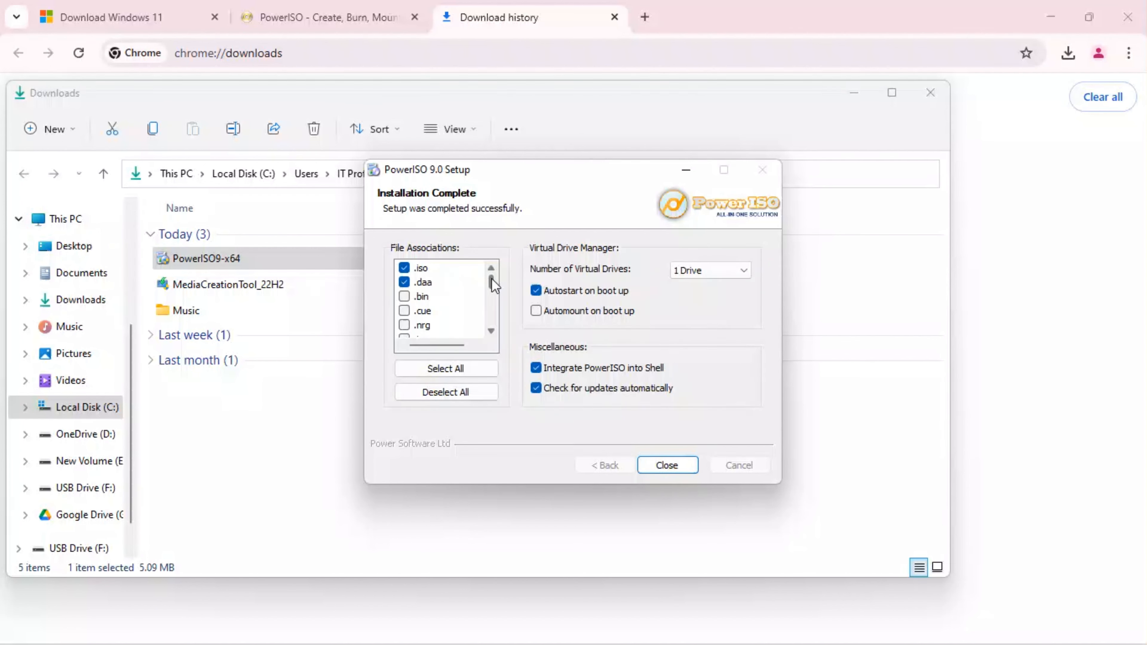
- Finish PowerISO setup with all file types associated, virtual drives disabled and autostart on boot up off, and close the thank-you page
drag(492, 282, 492, 323)
click(447, 370)
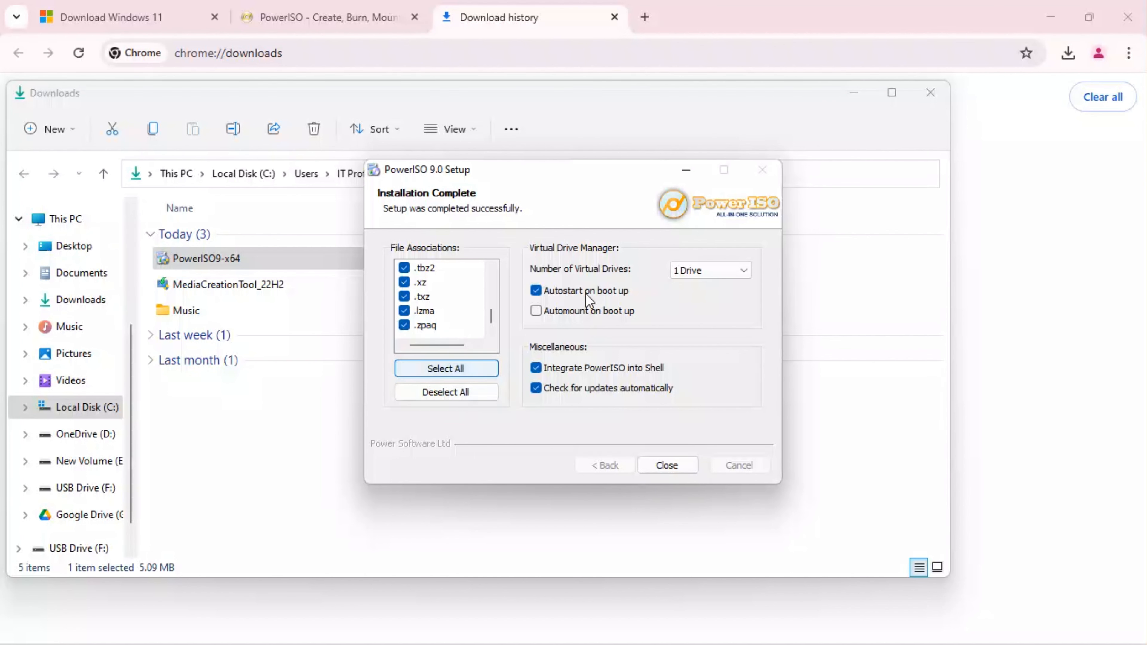
click(558, 294)
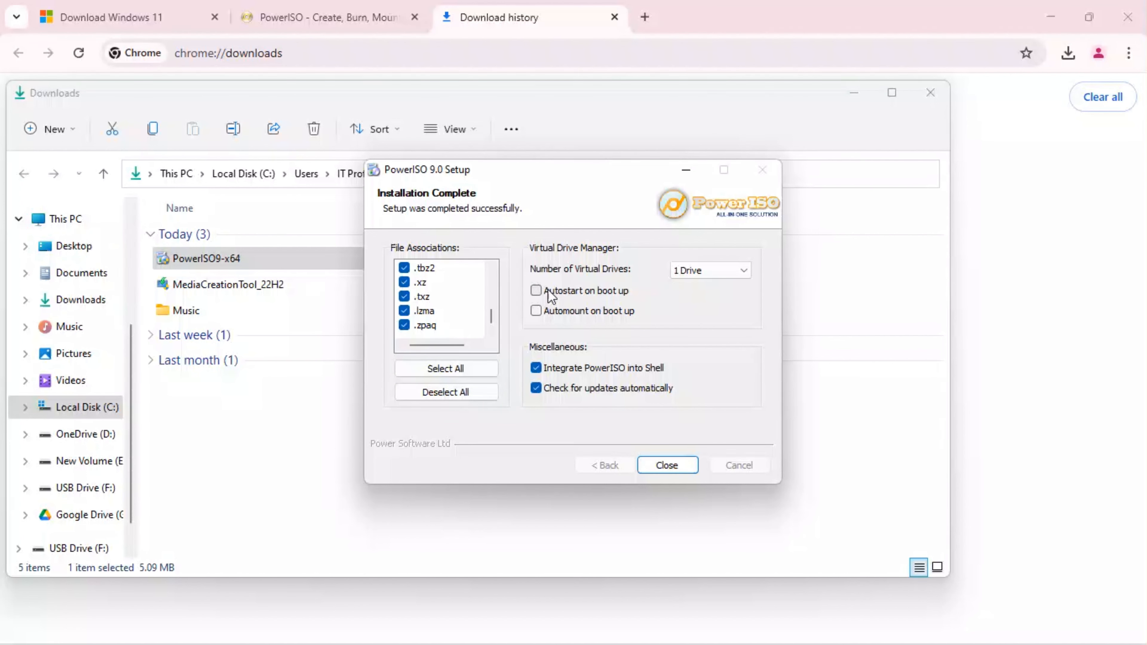
click(687, 277)
click(697, 288)
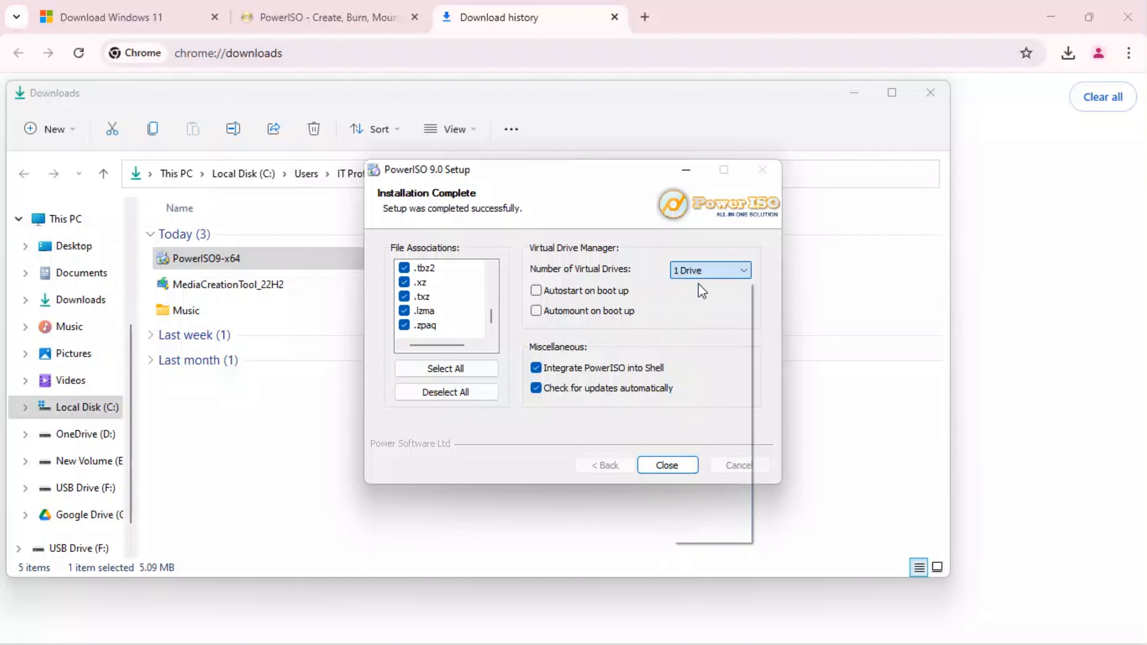
click(669, 469)
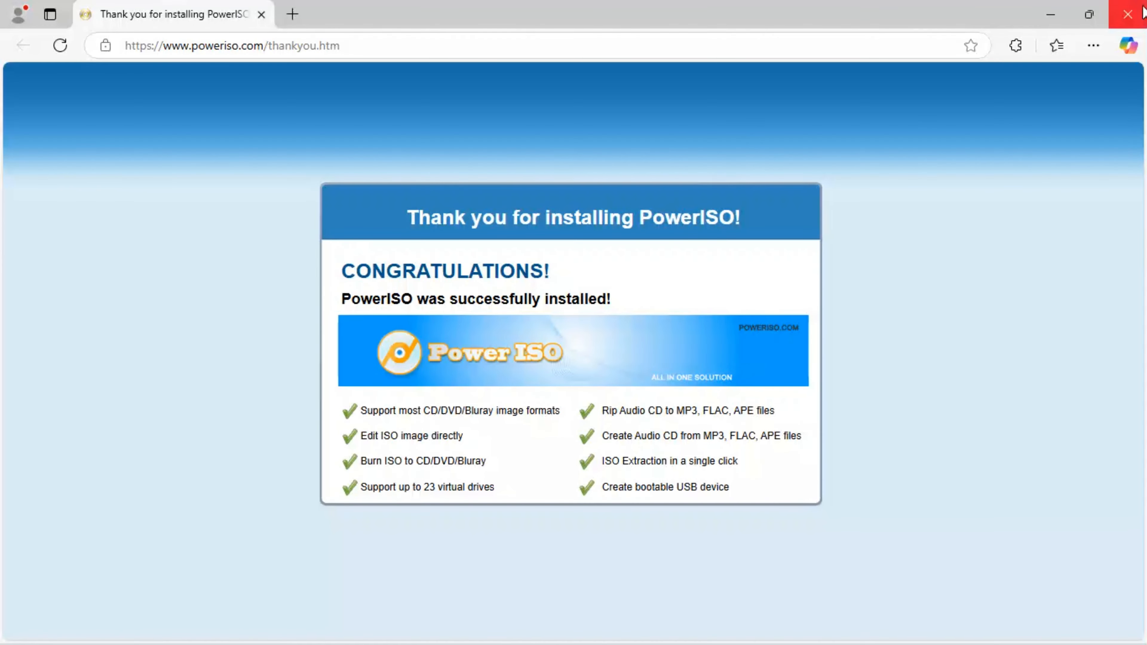
click(1143, 11)
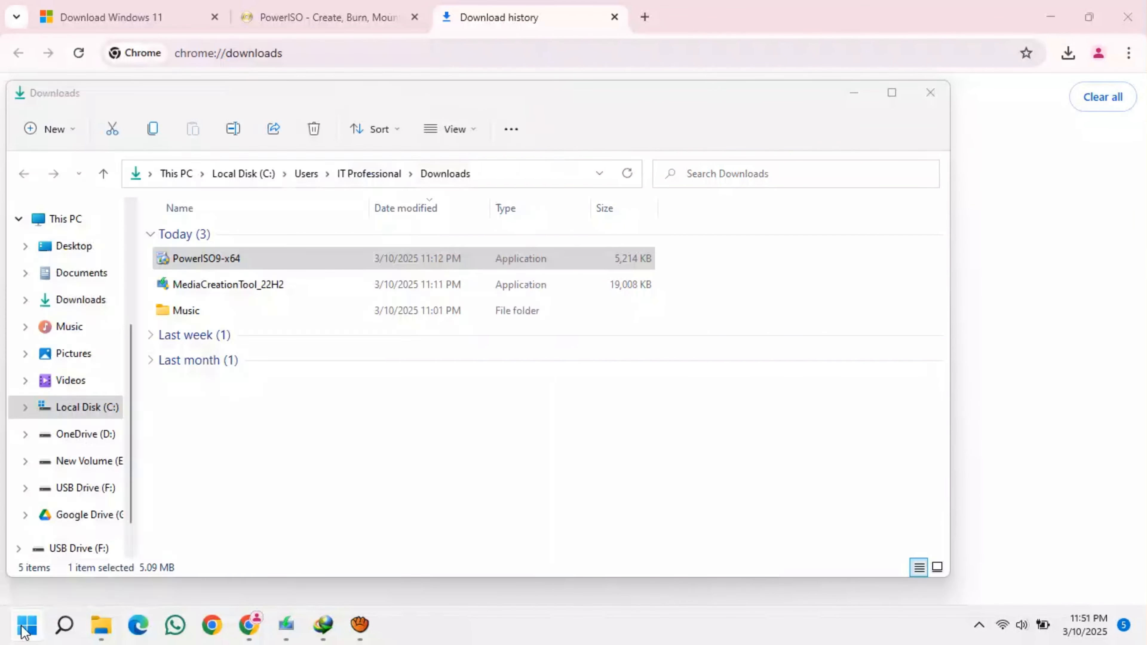
- Search Windows for "power", launch PowerISO and continue with the trial version
click(26, 626)
text(power)
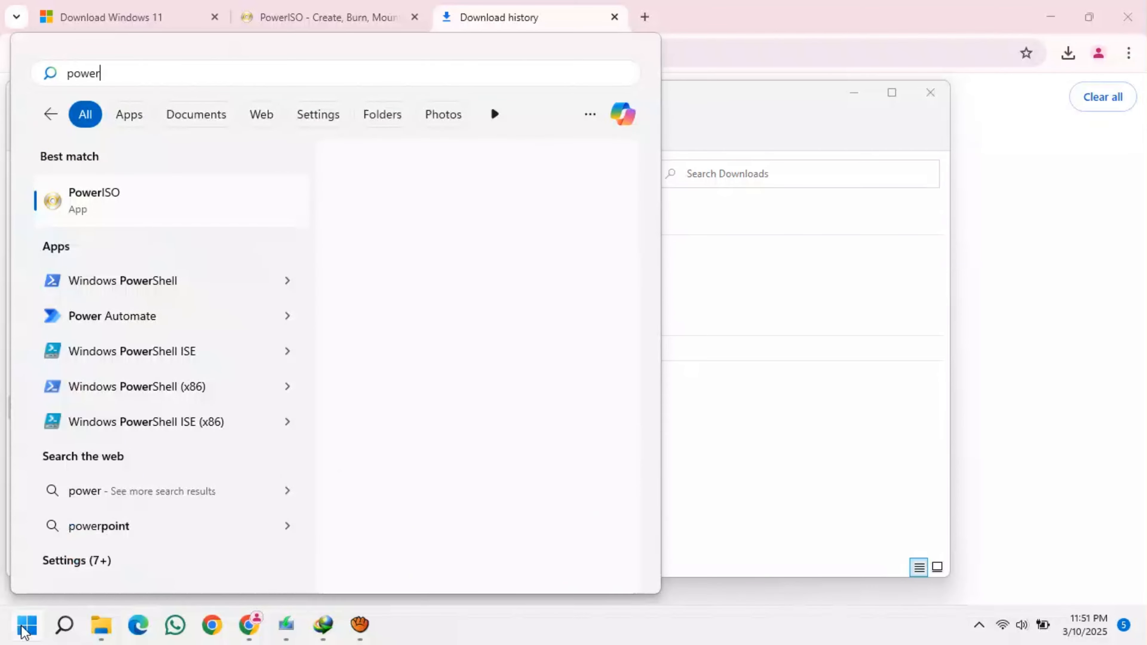
click(375, 319)
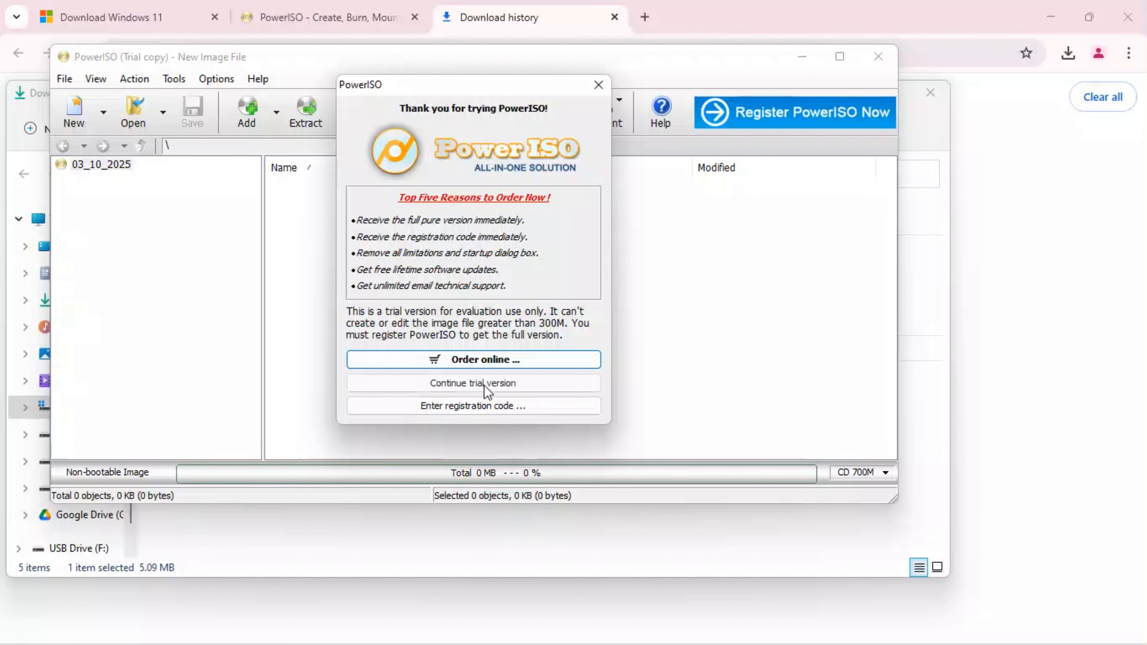
click(486, 384)
click(67, 80)
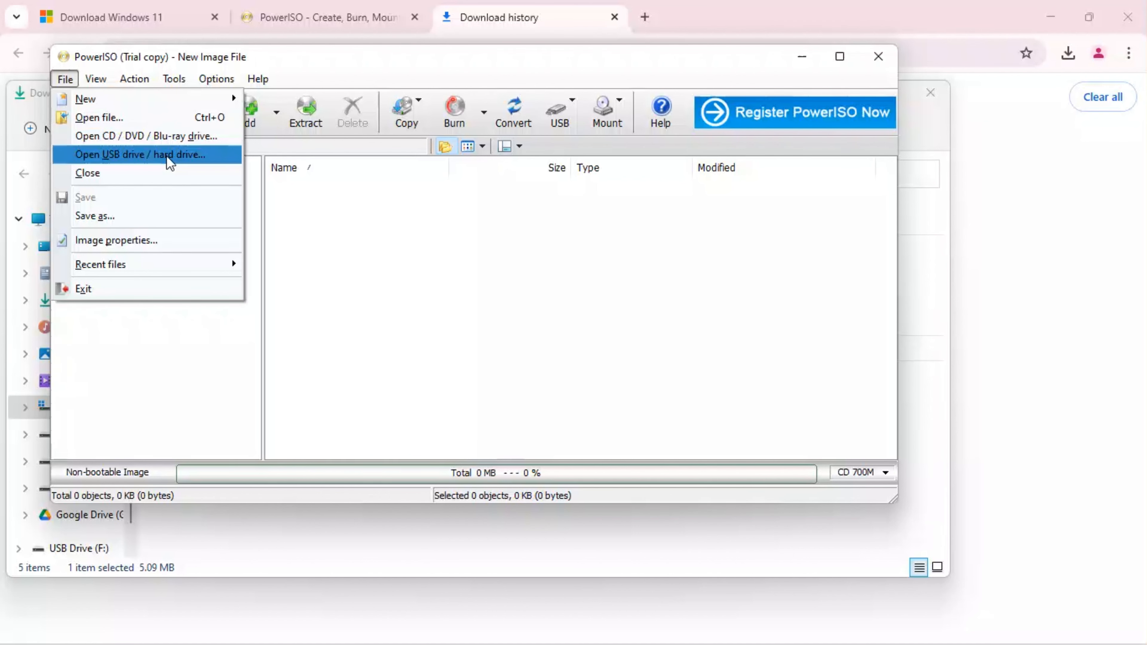
click(130, 80)
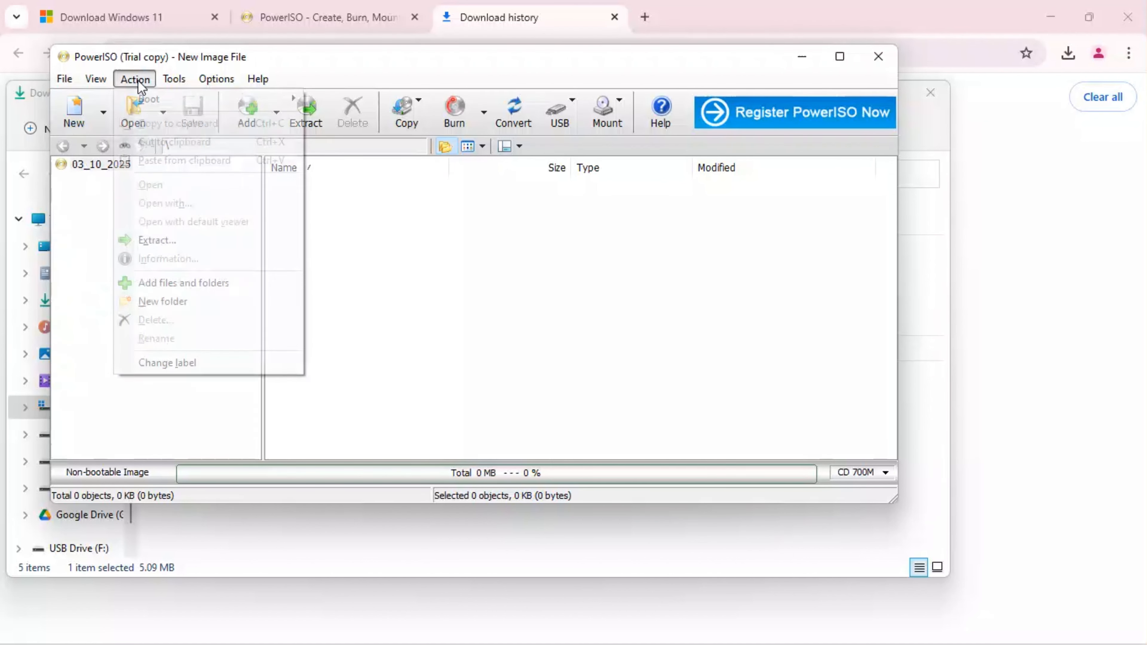
mouse_move(148, 101)
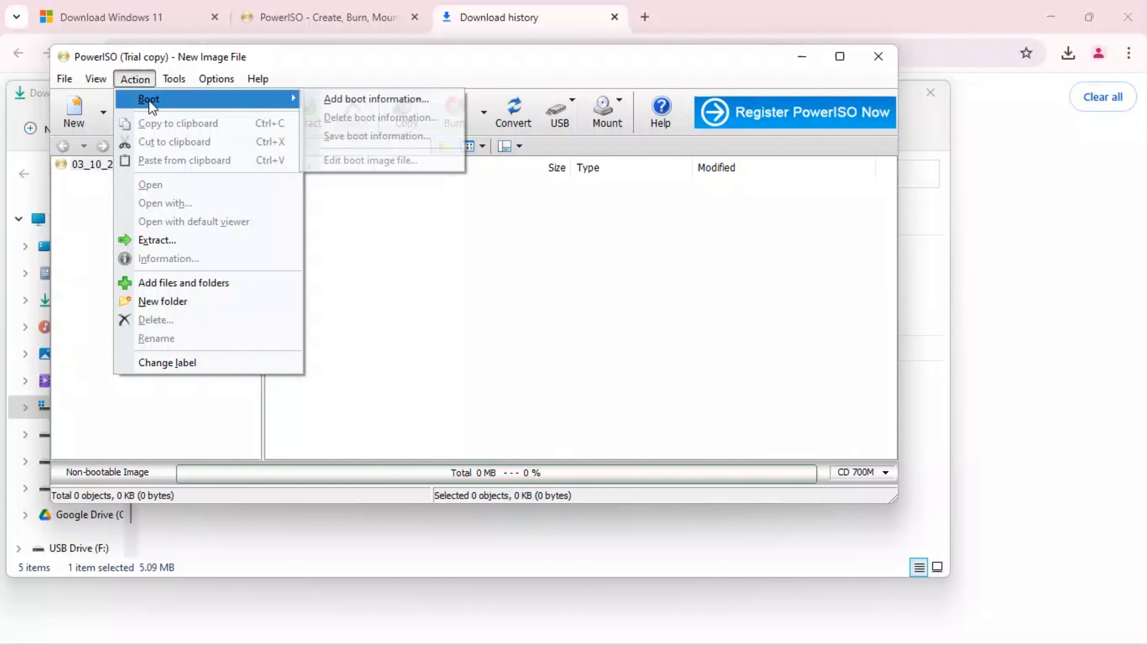
click(174, 79)
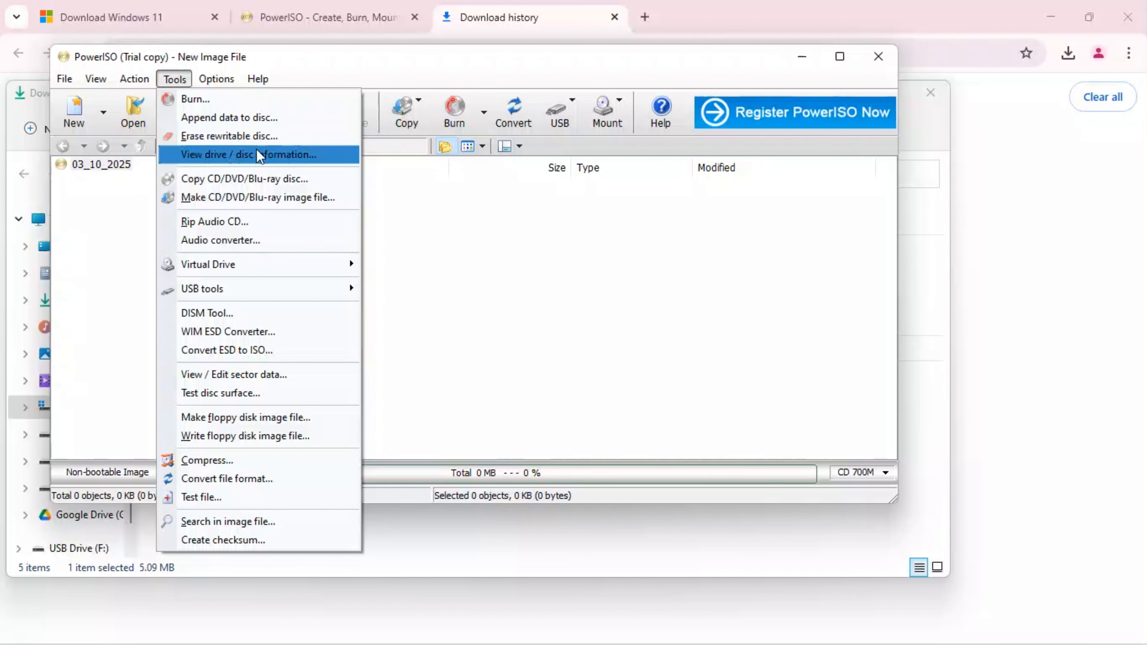
mouse_move(241, 272)
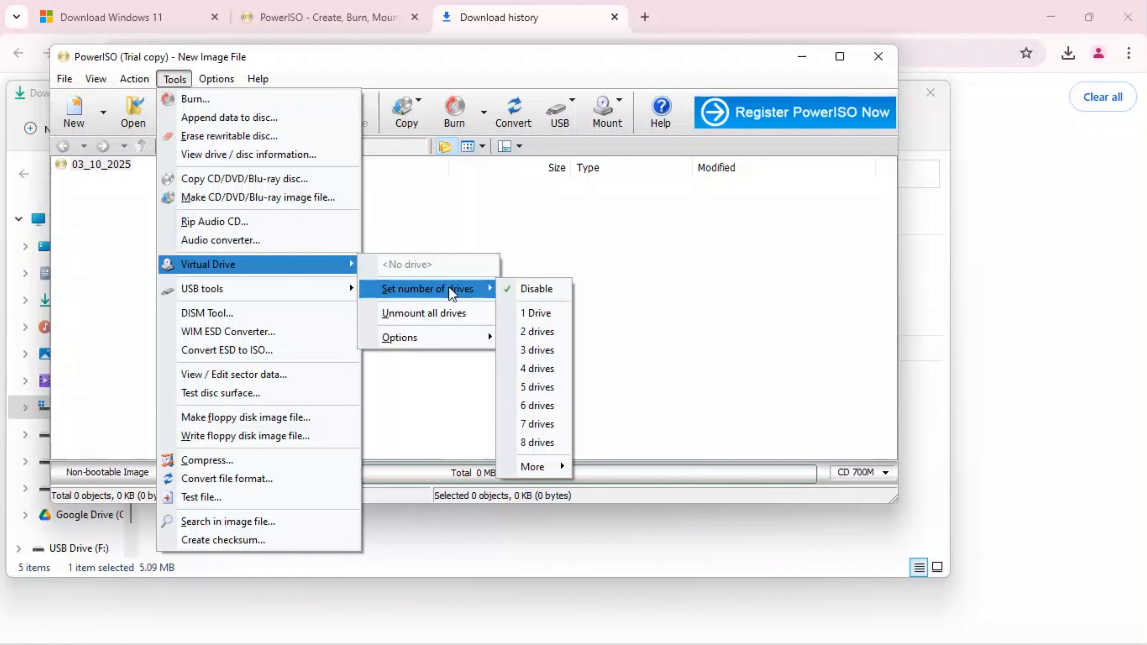
mouse_move(221, 301)
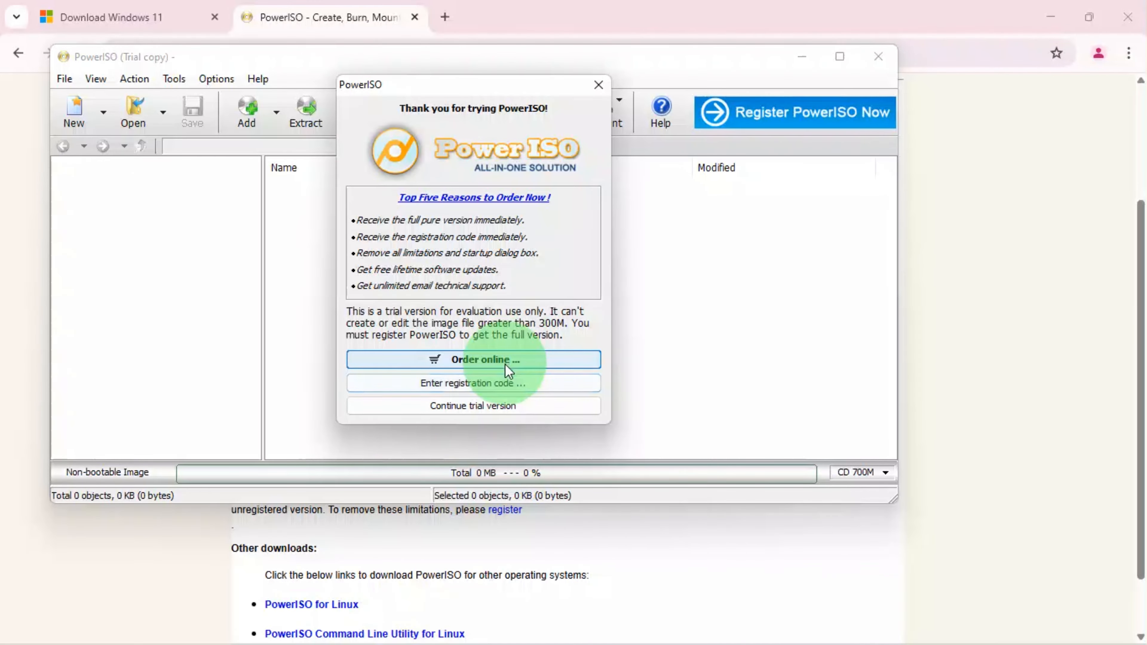
- Continue the PowerISO trial and write a bootable Kingston DataTraveler 3.0 (F:) USB drive from the Win11_24H2_English_x64 image
click(475, 405)
click(384, 391)
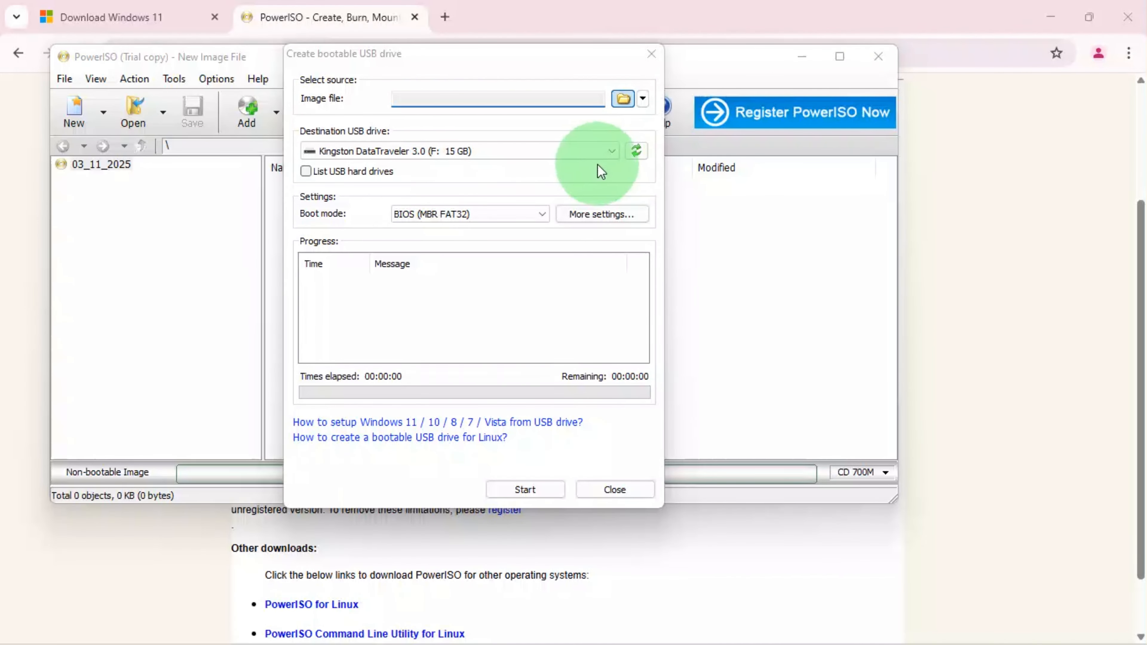
click(622, 98)
click(424, 224)
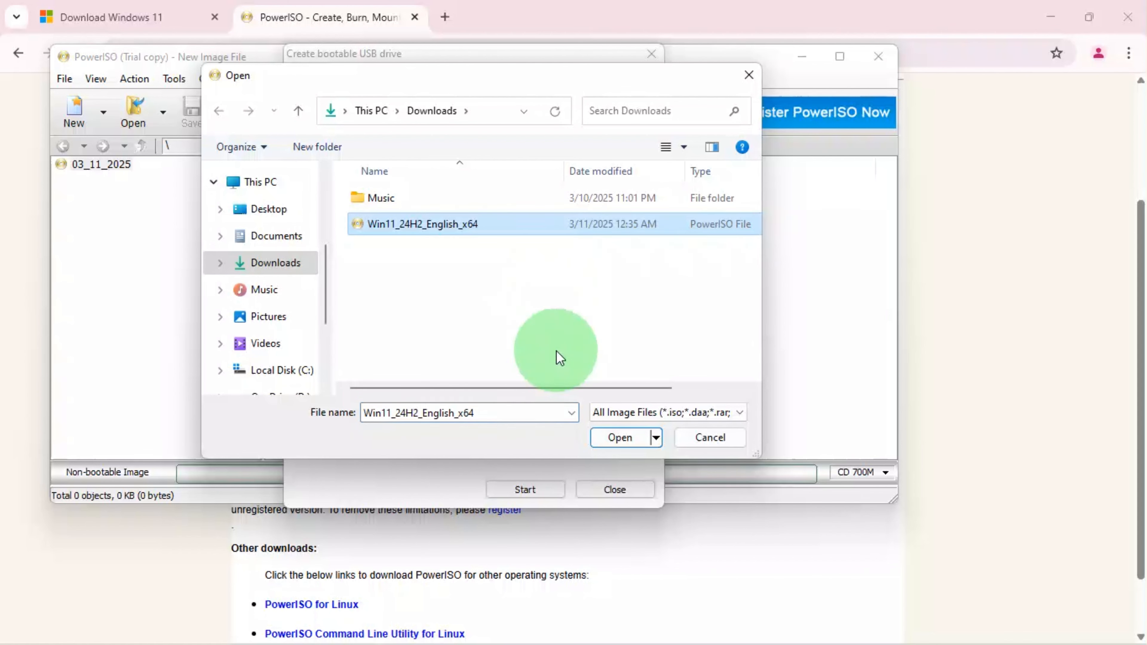
click(619, 437)
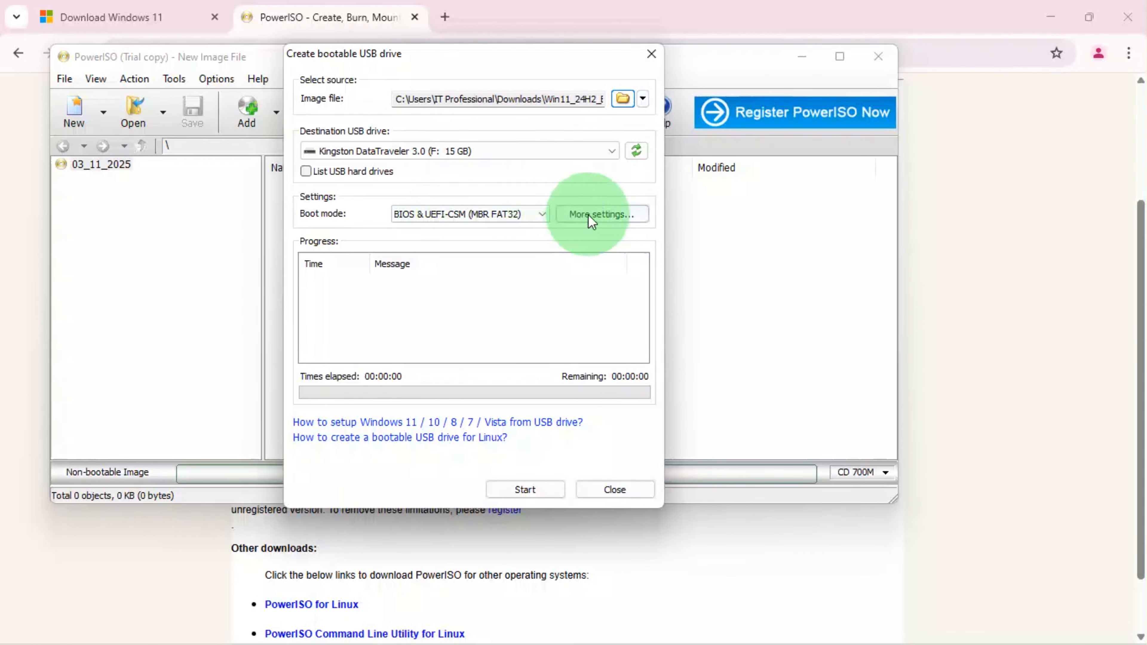
click(525, 489)
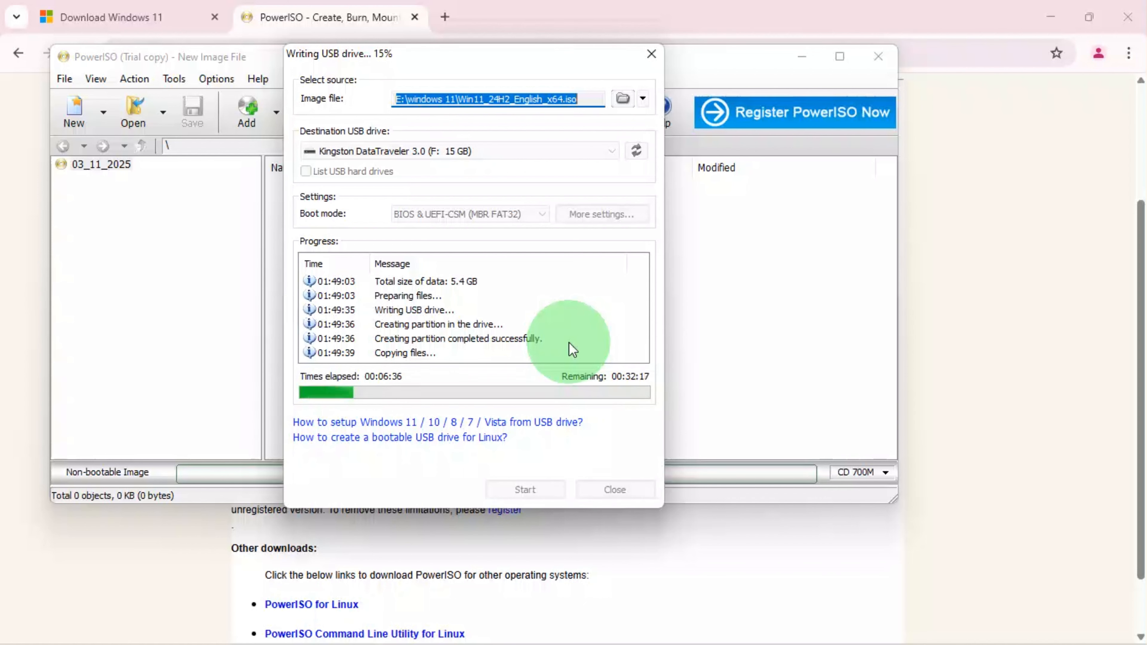
mouse_move(505, 643)
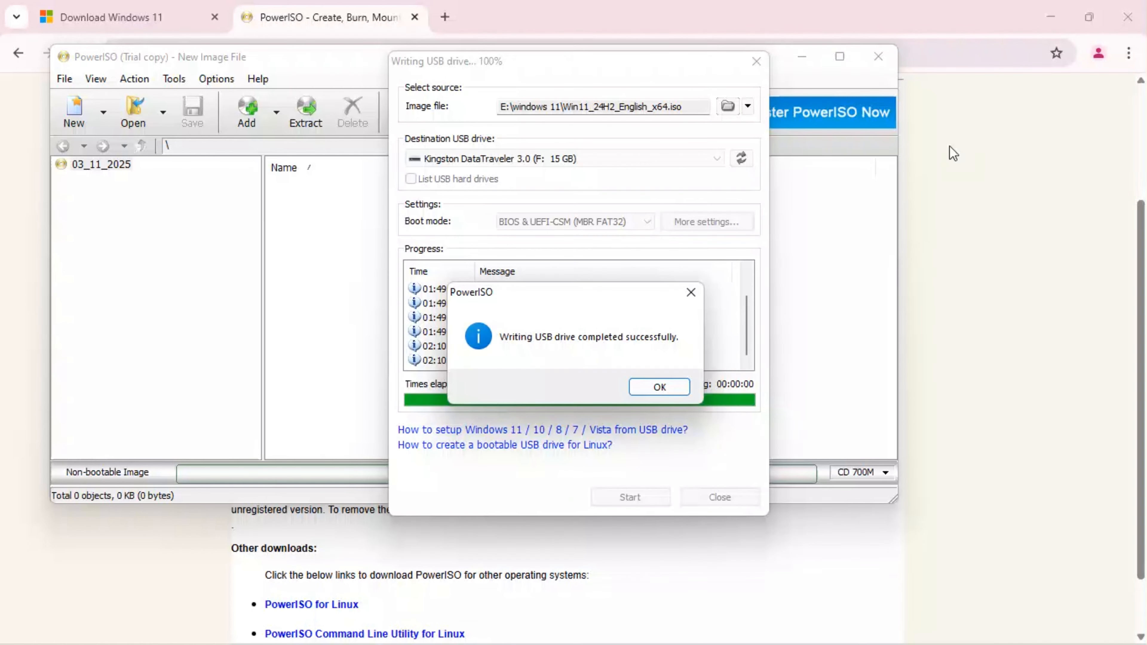
- Dismiss the USB writing message, and close the bootable USB dialog and PowerISO
drag(650, 291, 656, 149)
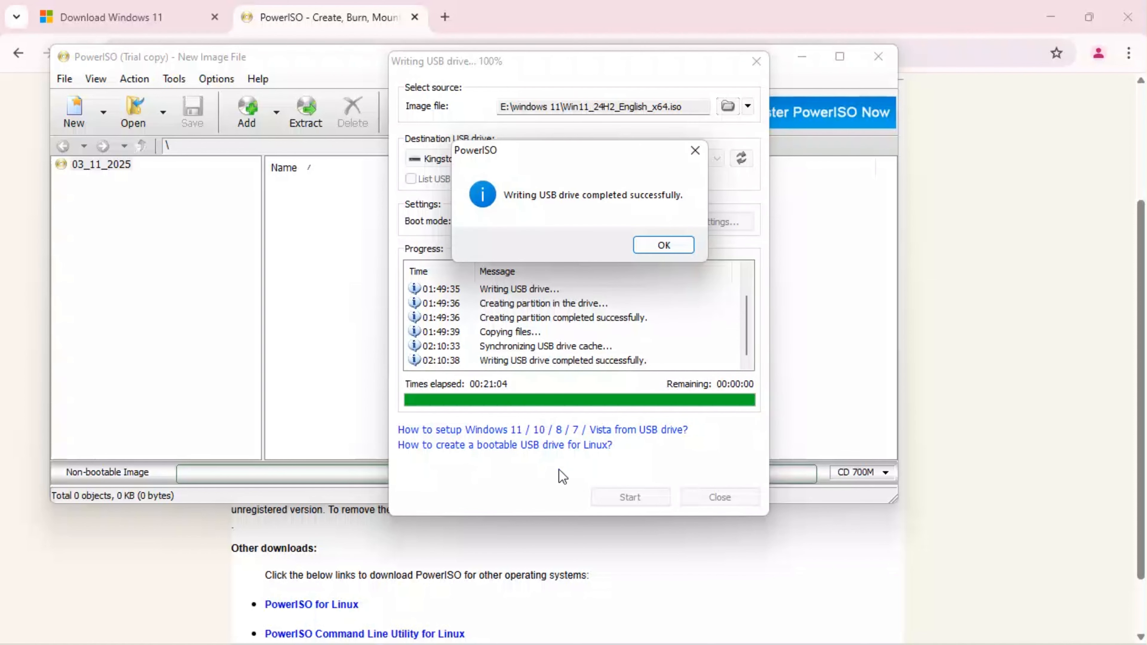
click(667, 250)
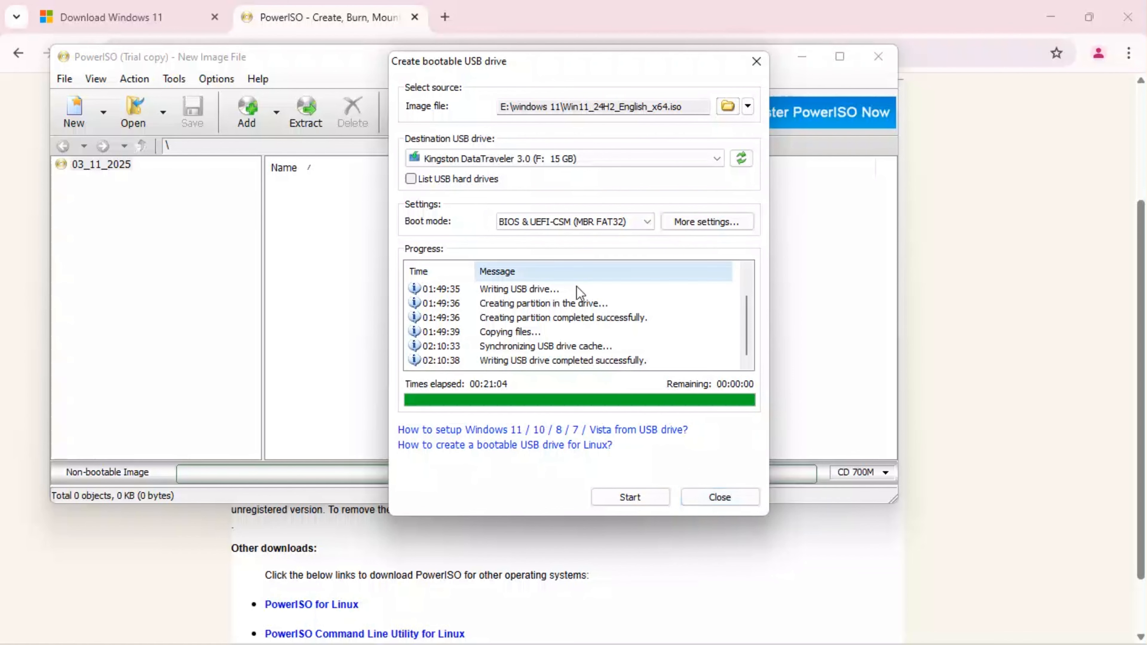
click(730, 501)
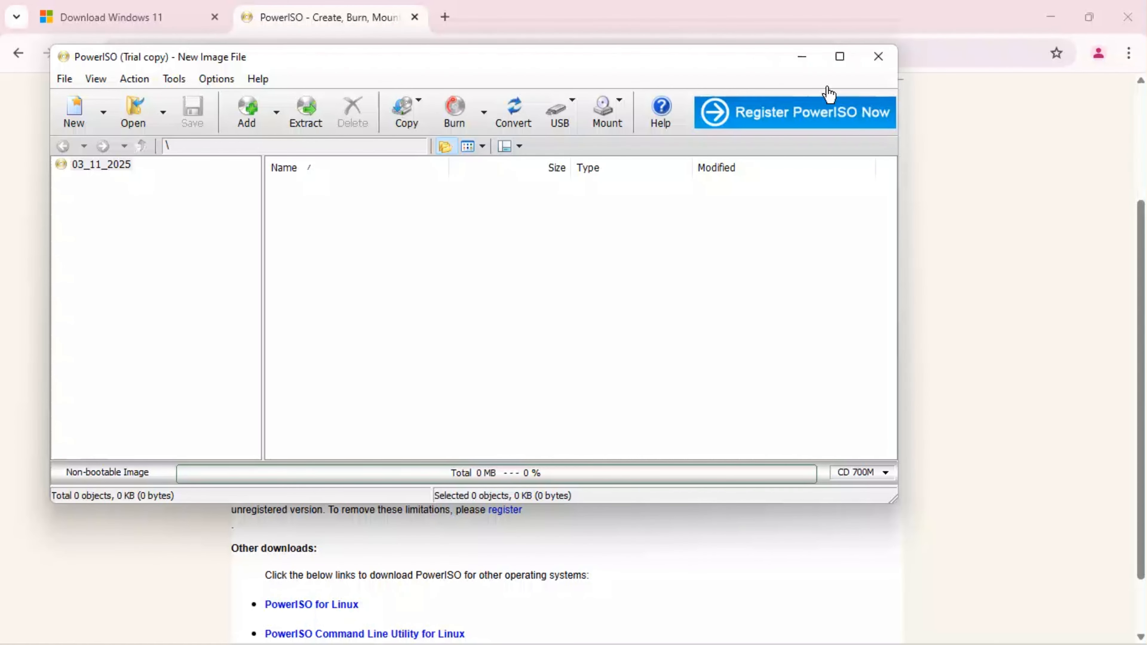
click(876, 58)
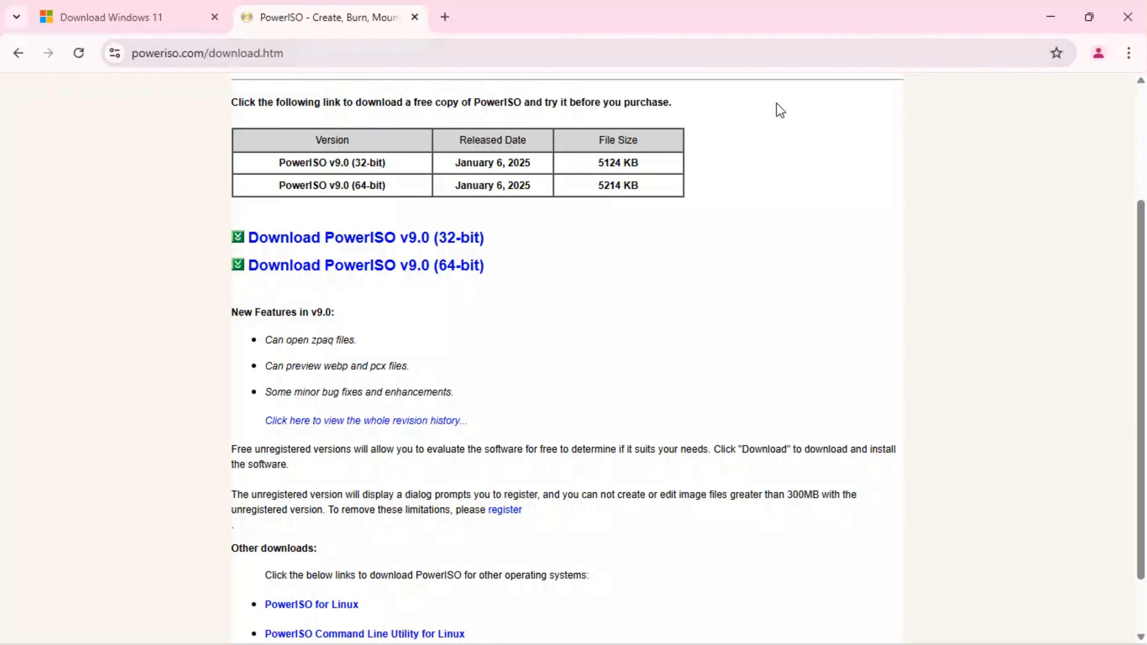
- Close the browser, open This PC in a maximized window and open the CCCOMA_X64F (F:) USB drive
click(1128, 16)
double_click(33, 111)
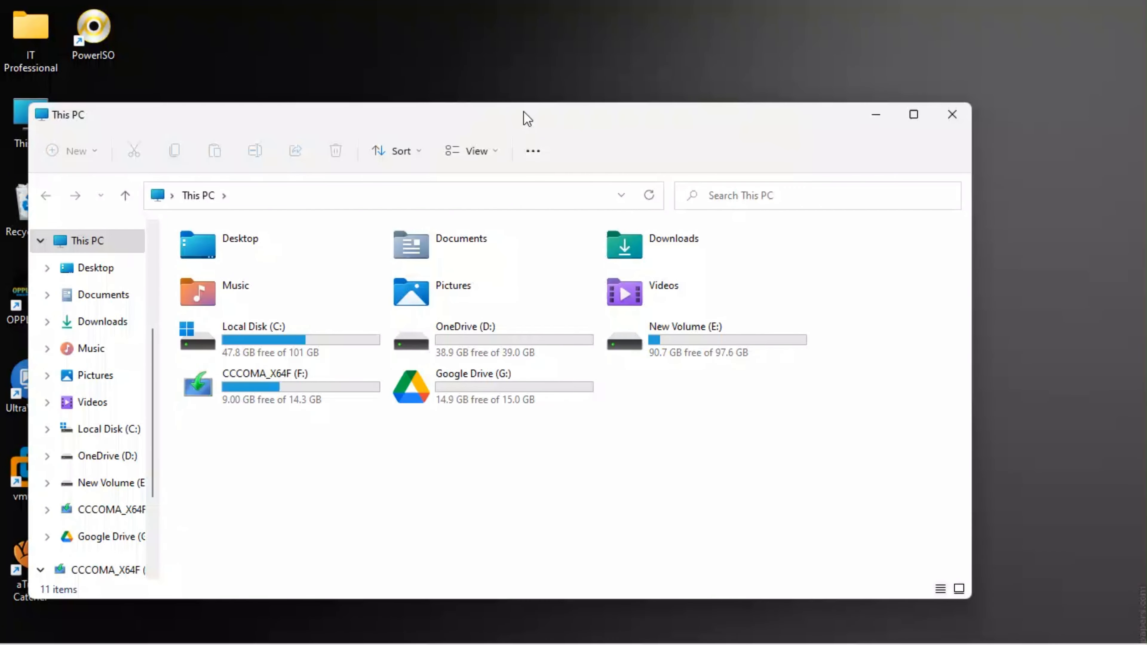
double_click(524, 112)
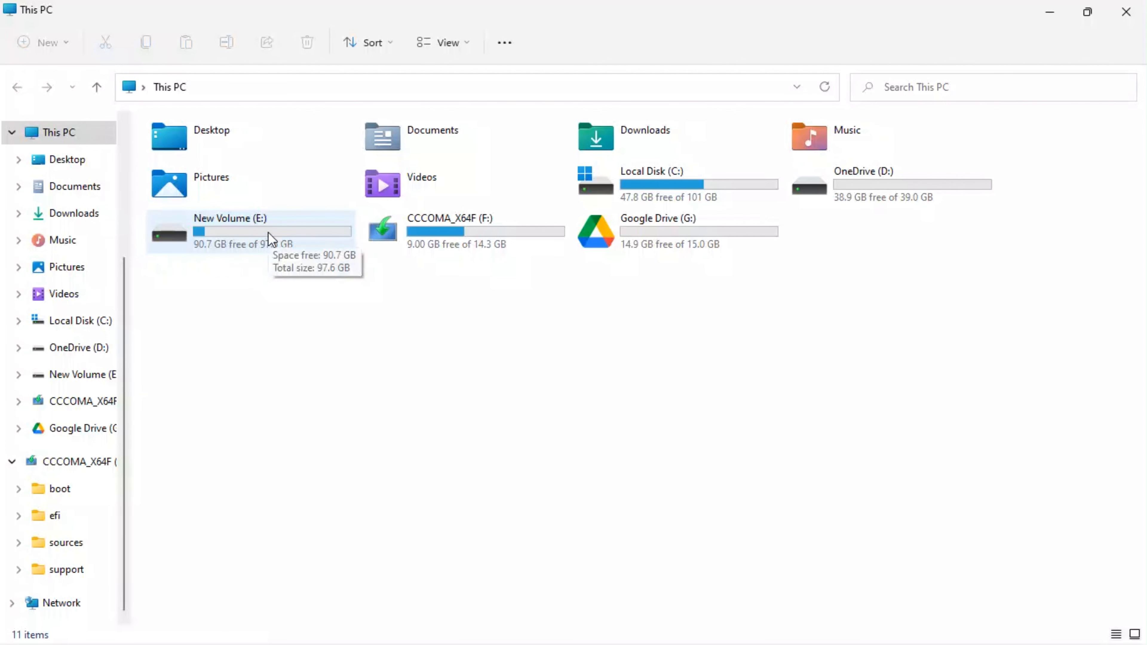
click(481, 229)
double_click(481, 229)
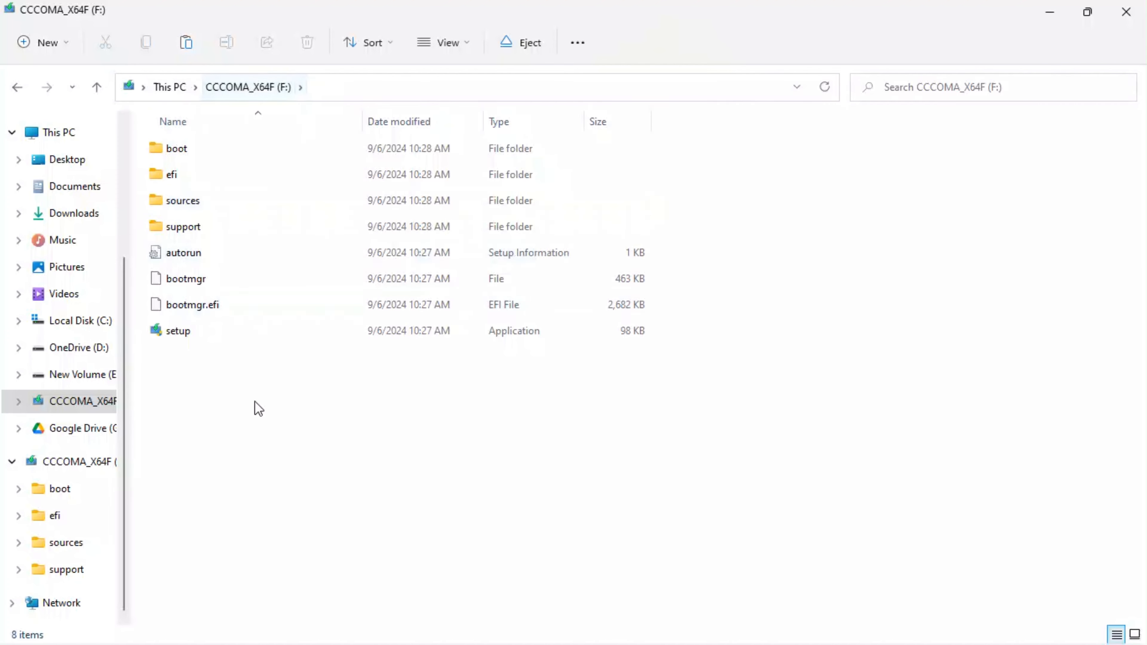
- Look into the boot folder, return to the root of the F: drive and select the setup application
double_click(207, 153)
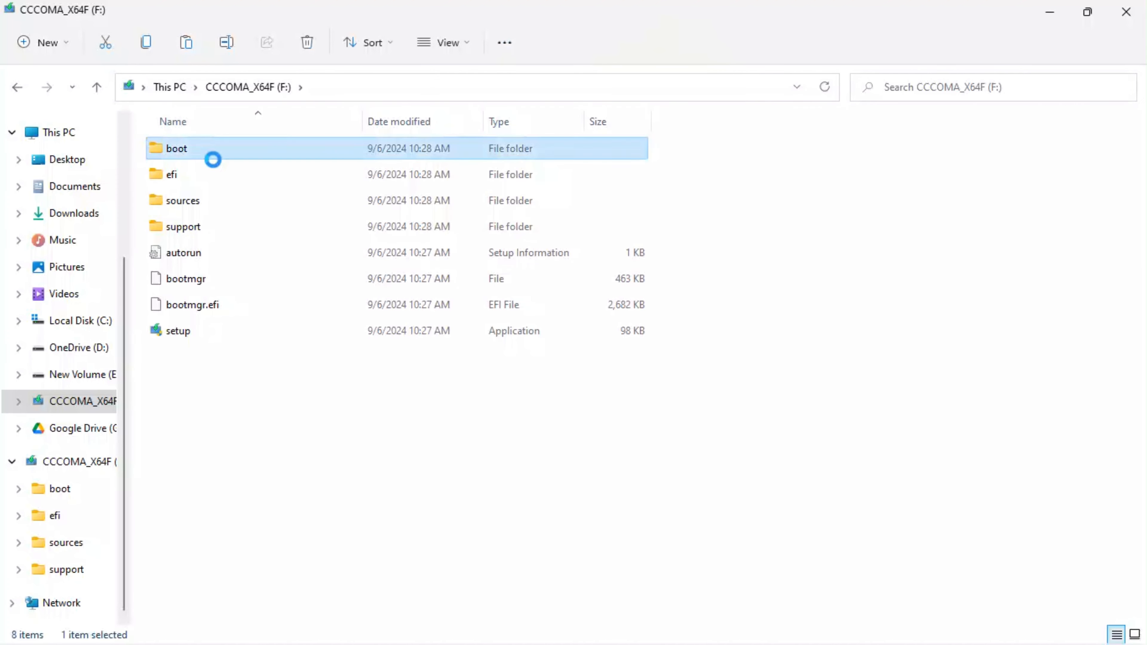
click(267, 88)
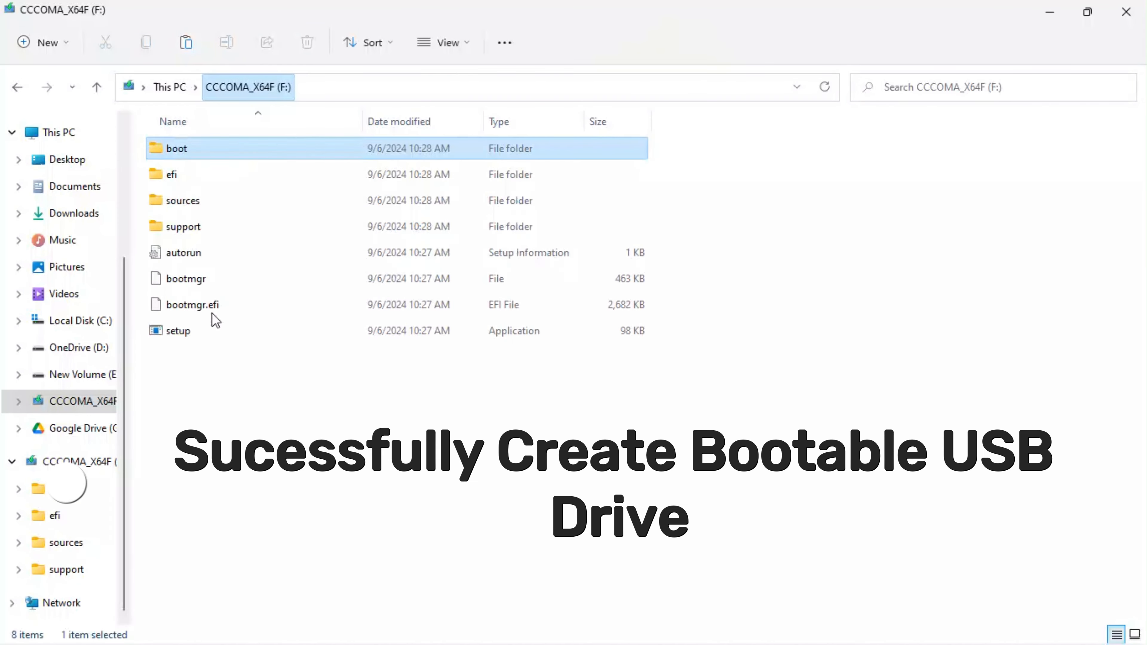
click(184, 337)
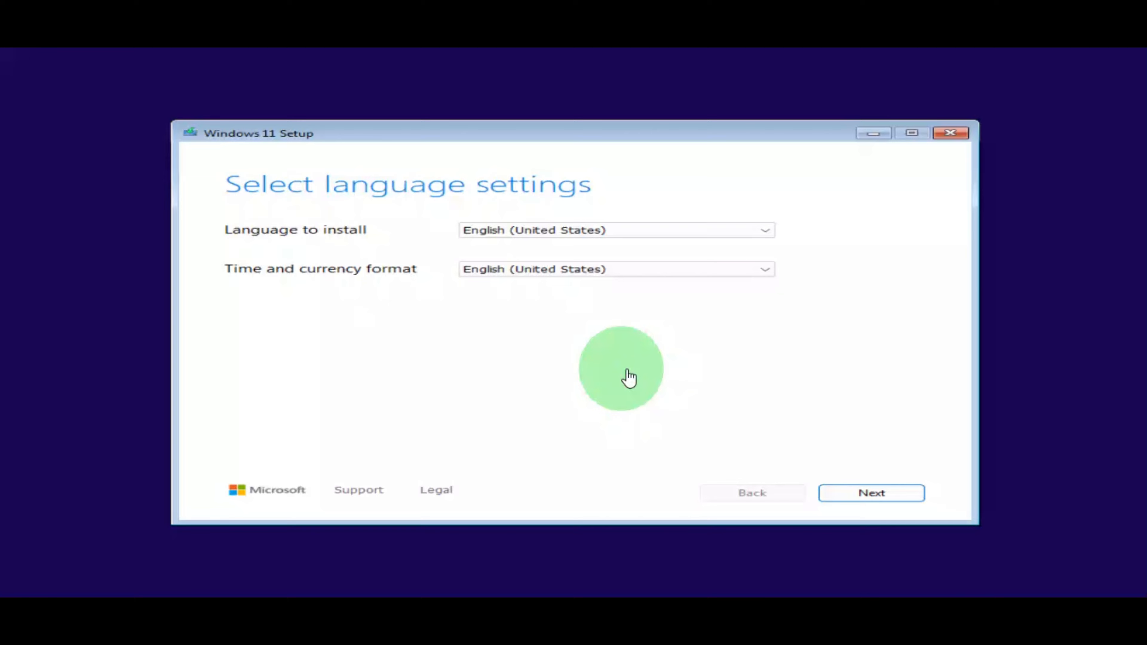
- Accept English (United States) and the US keyboard in Windows 11 Setup, and choose Install Windows 11 with agreement to delete everything
click(874, 497)
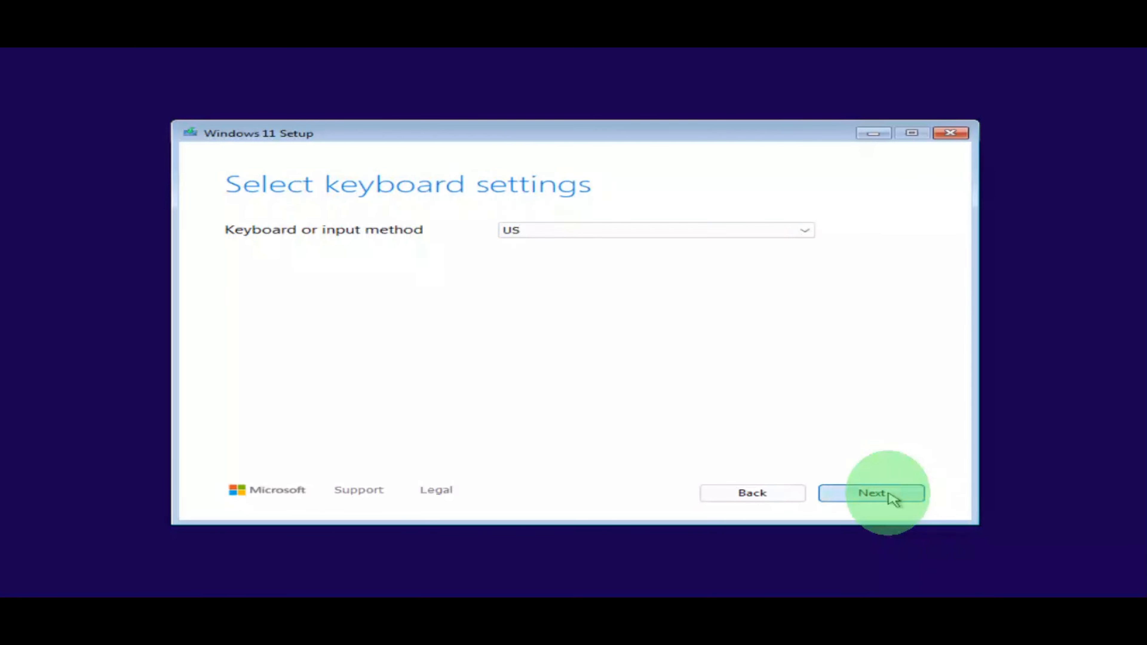
click(874, 497)
click(276, 302)
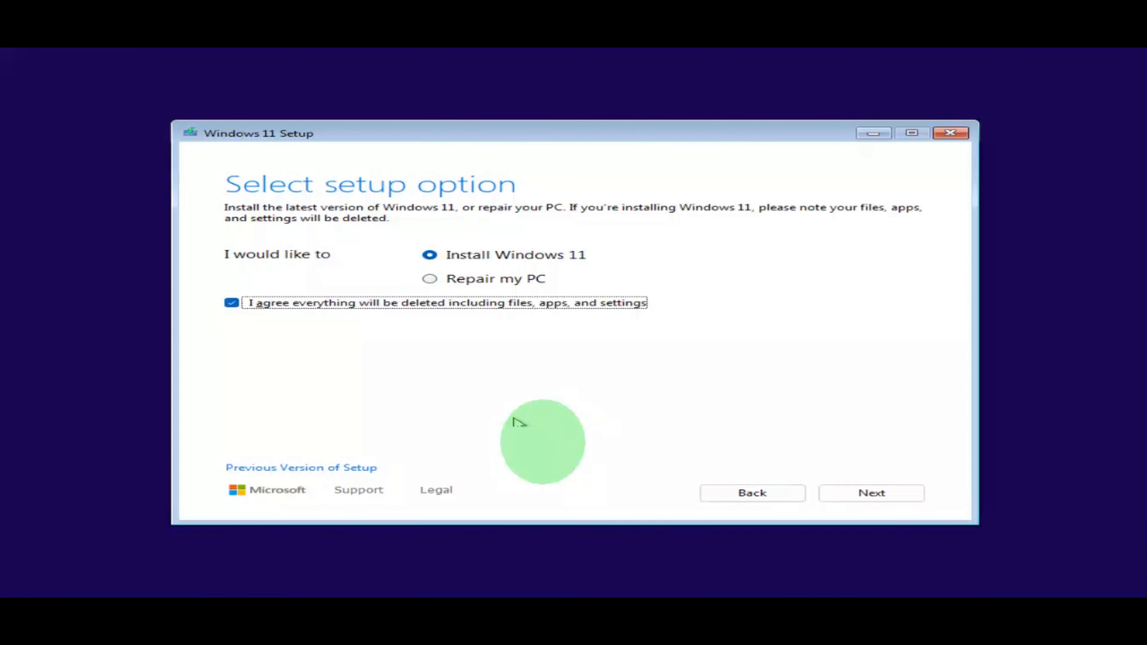
click(872, 493)
- Continue setup without a product key and choose Windows 11 Pro N as the image to install
click(257, 449)
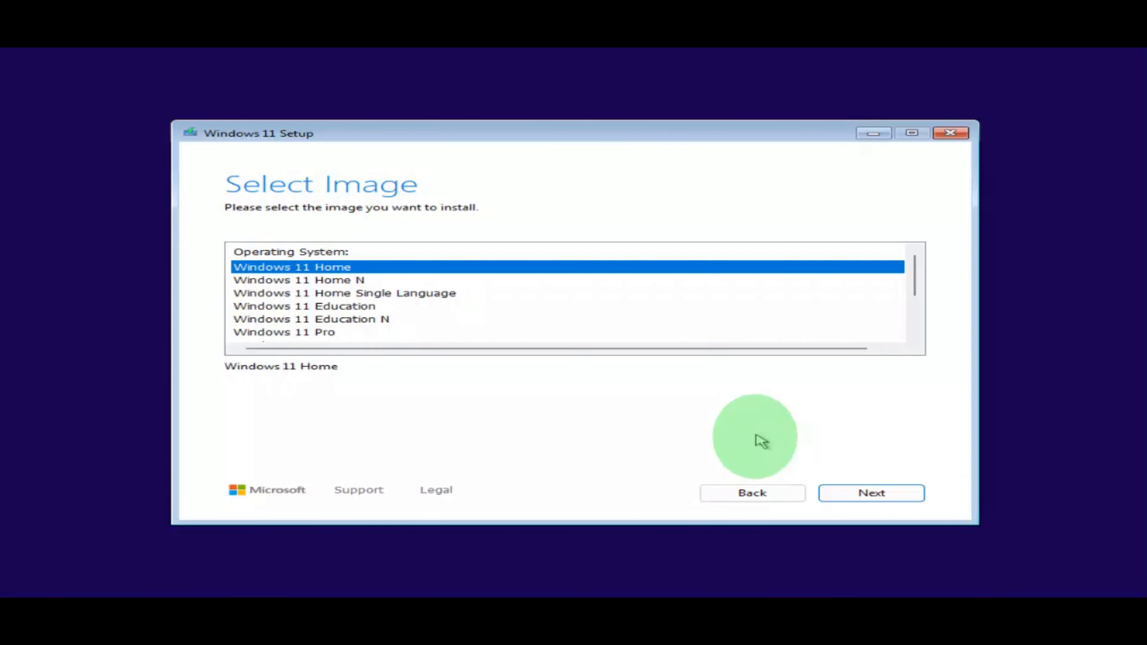
click(466, 330)
click(322, 278)
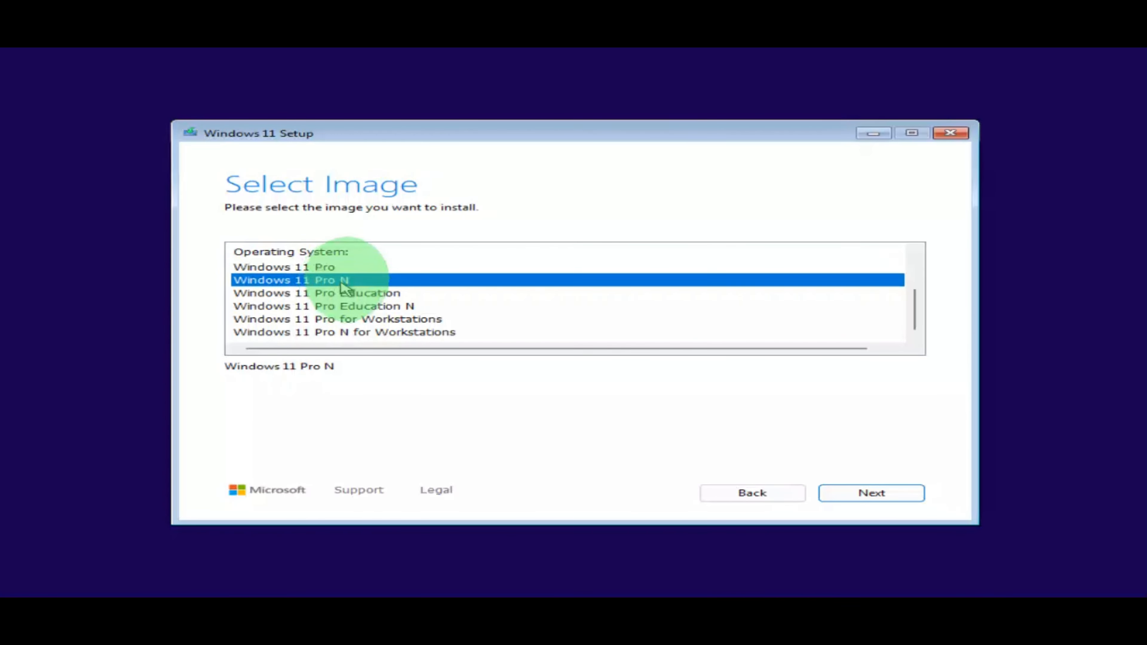
click(867, 494)
- Accept the license terms, keep the offered install location and start the Windows 11 Pro N installation
scroll(690, 297, down, 15)
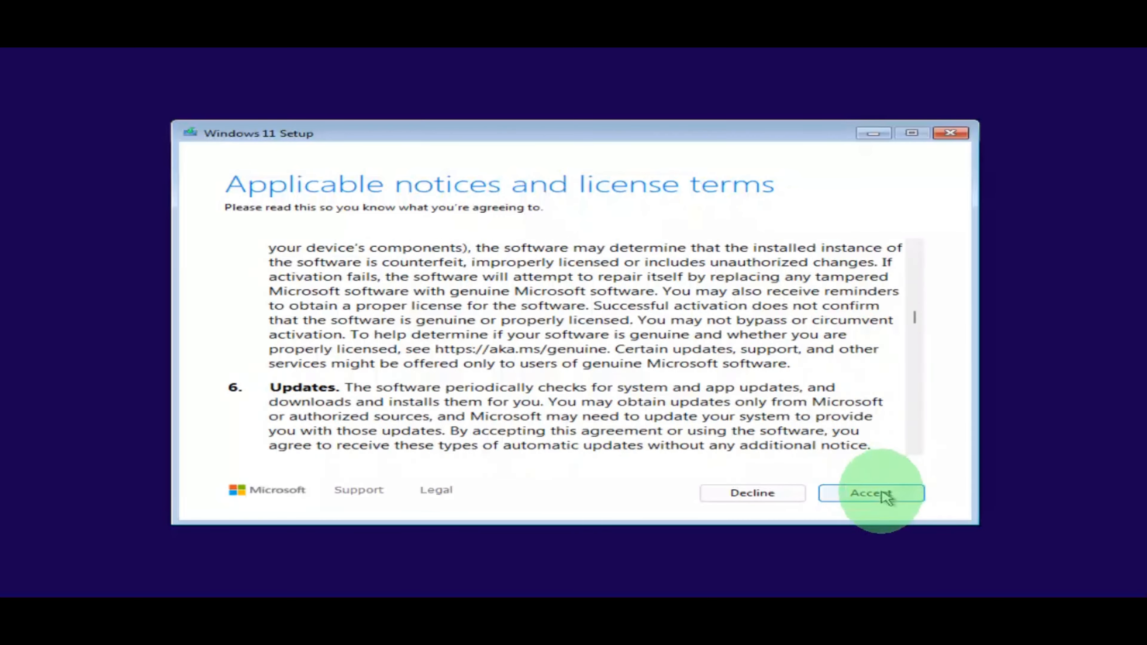
click(871, 492)
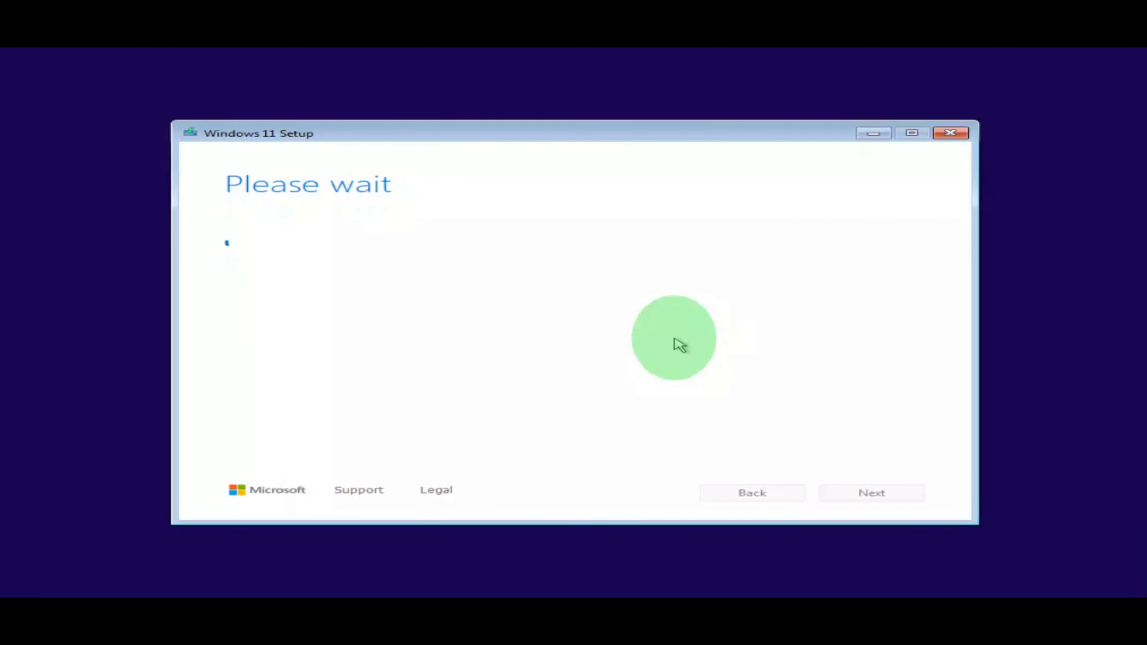
click(880, 495)
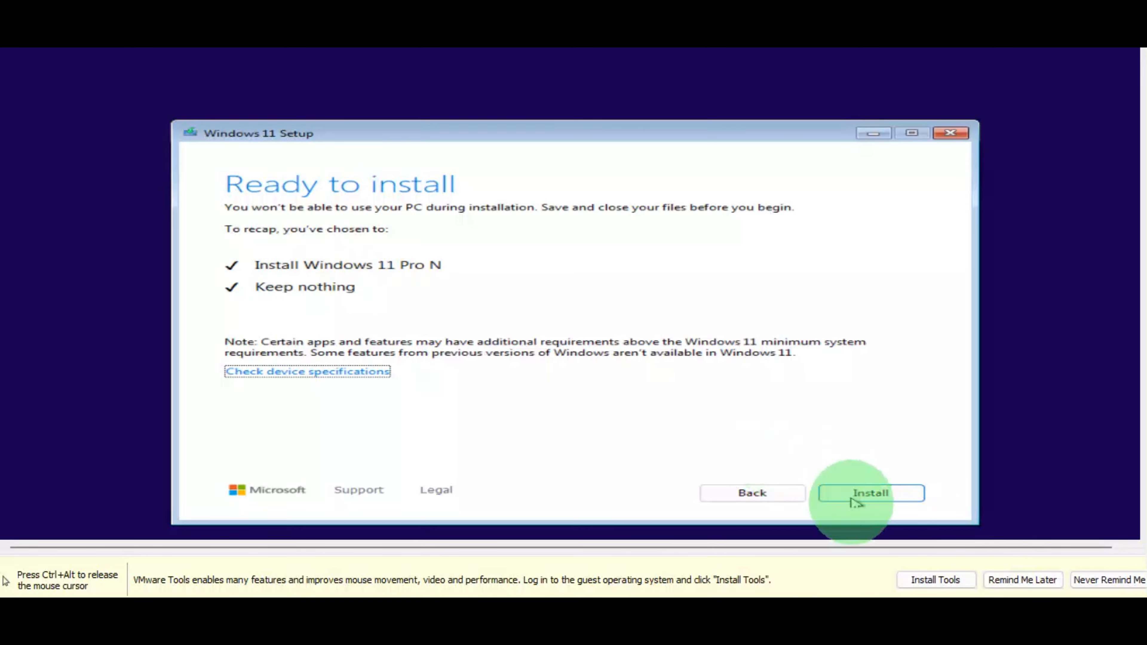
click(856, 499)
click(922, 570)
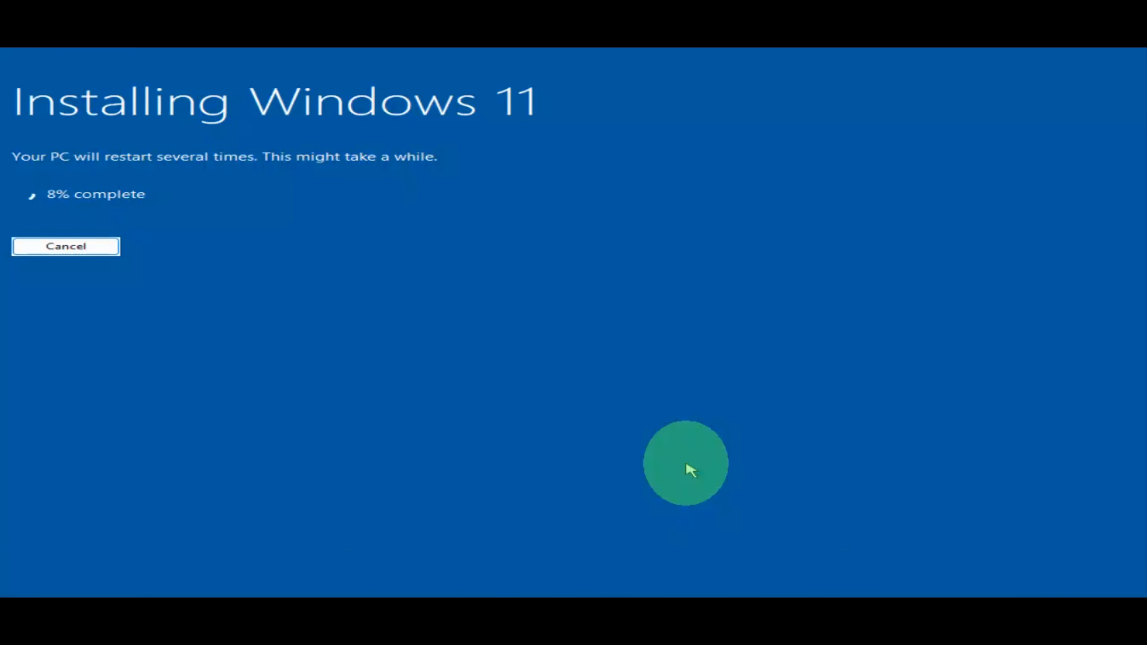